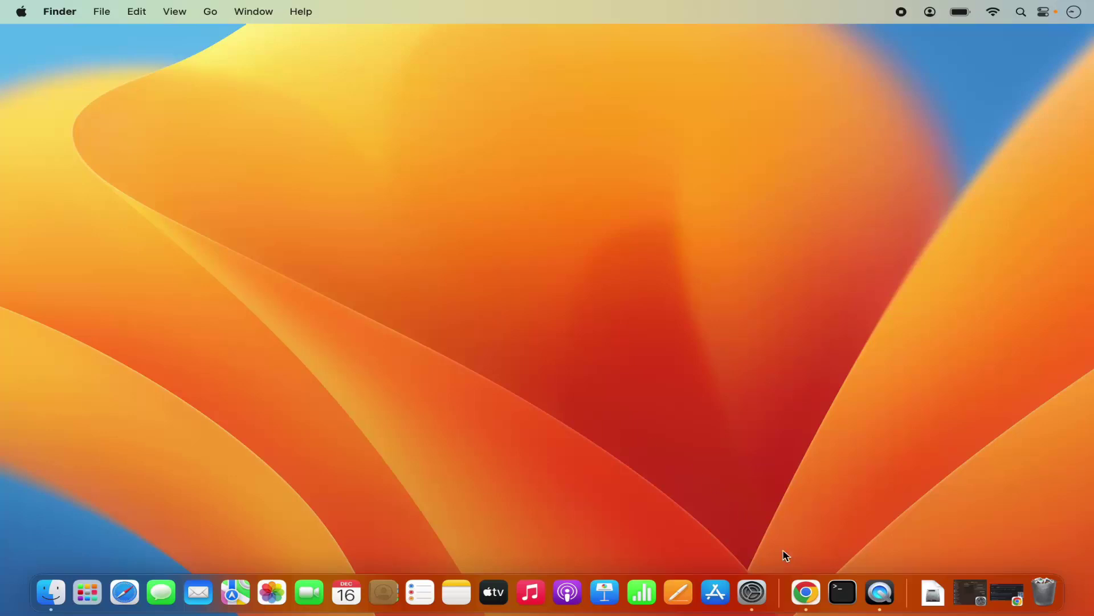
- In Chrome, open EDB's installer download page via the official PostgreSQL site's macOS packages page
{"action": "left_click", "coordinate": [804, 591]}
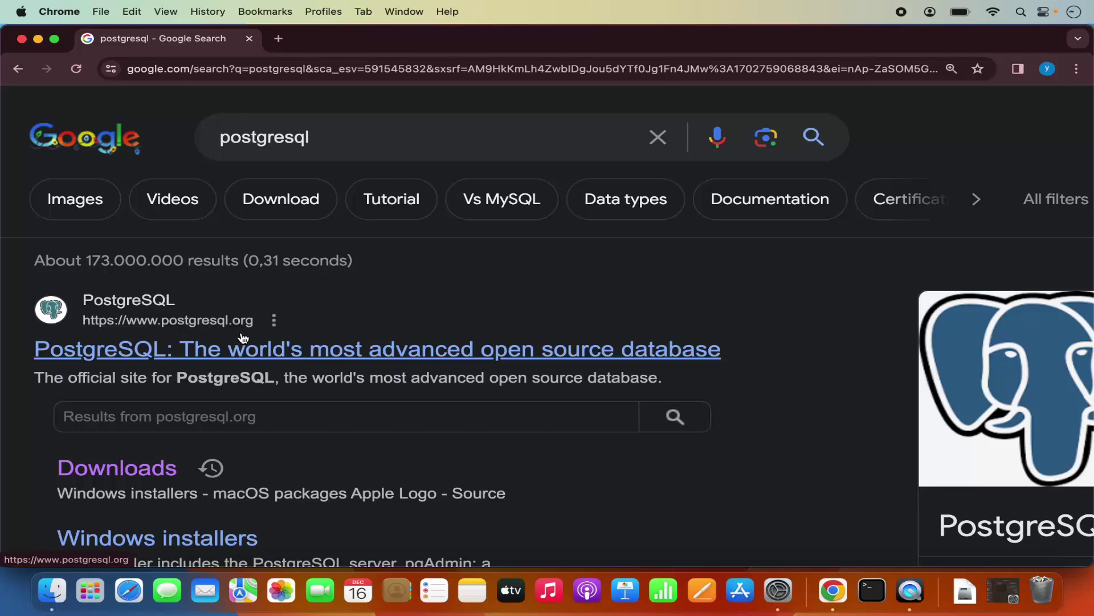
{"action": "left_click", "coordinate": [277, 351]}
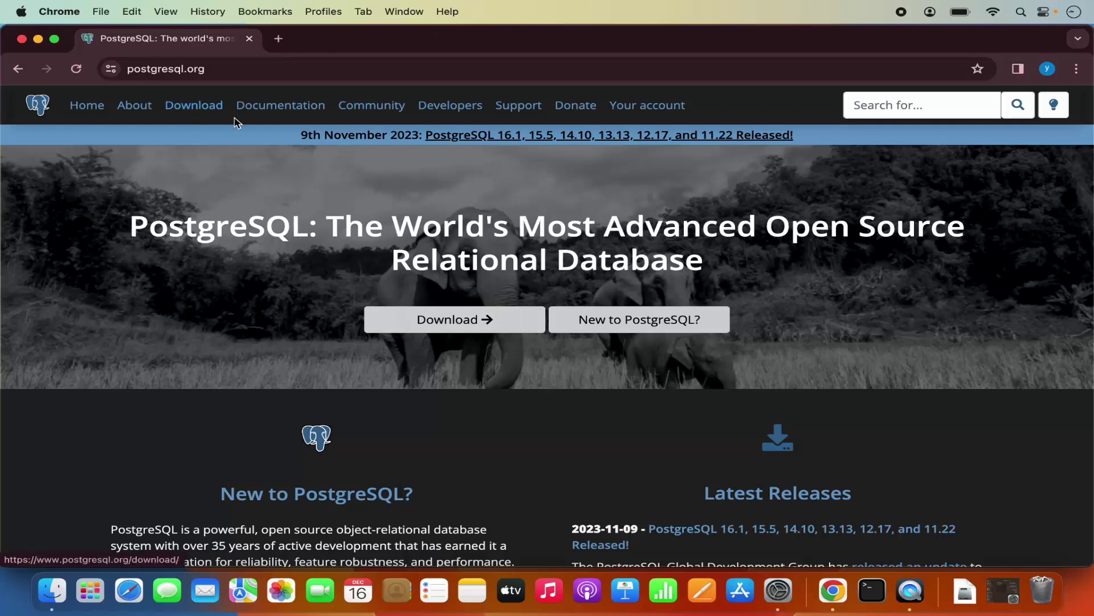
{"action": "left_click", "coordinate": [438, 322]}
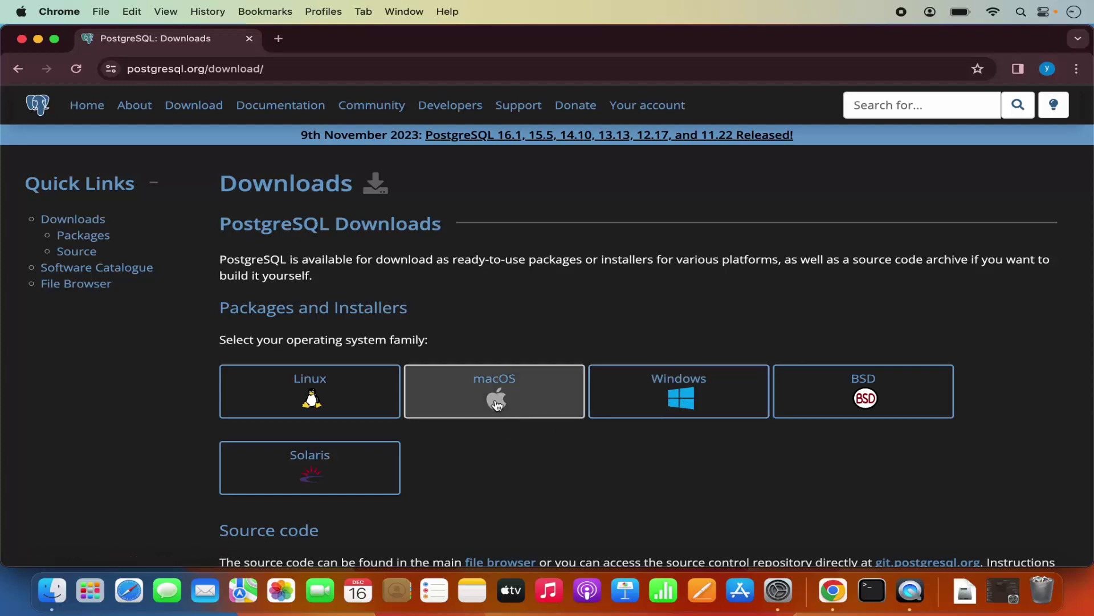
{"action": "left_click", "coordinate": [496, 402]}
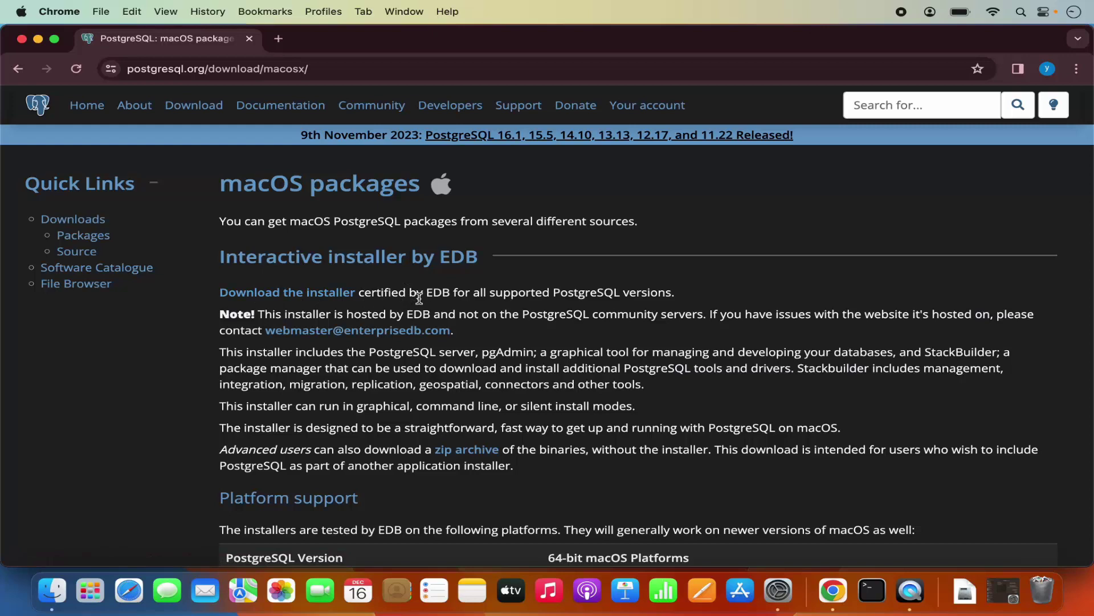
{"action": "left_click", "coordinate": [284, 293]}
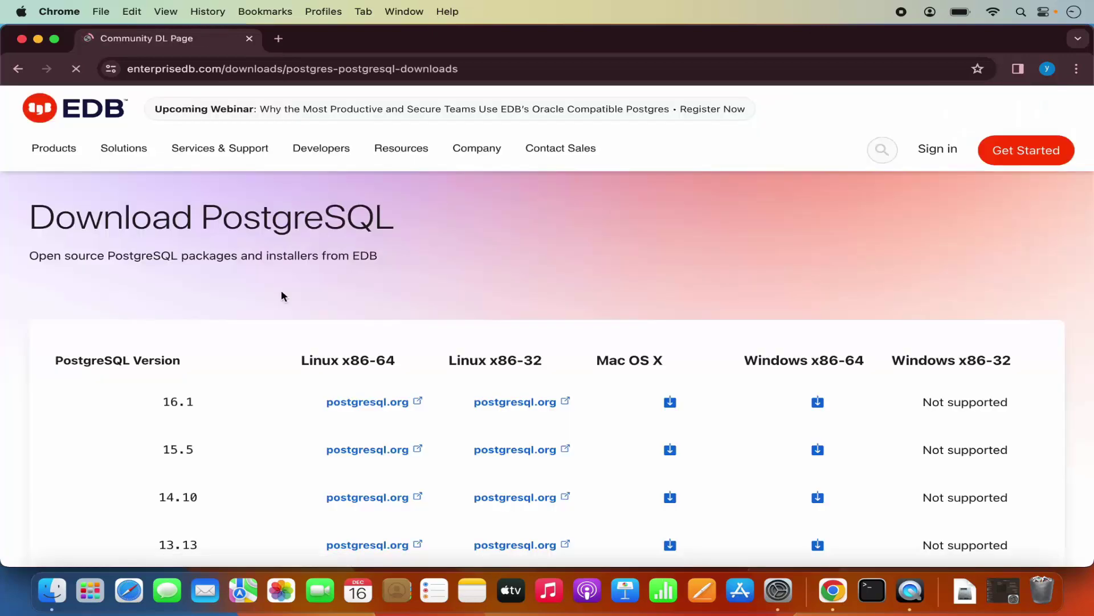
- Download the PostgreSQL 16.1 installer for Mac OS X and check the download's progress
{"action": "scroll", "coordinate": [387, 303], "scroll_direction": "down", "scroll_amount": 2}
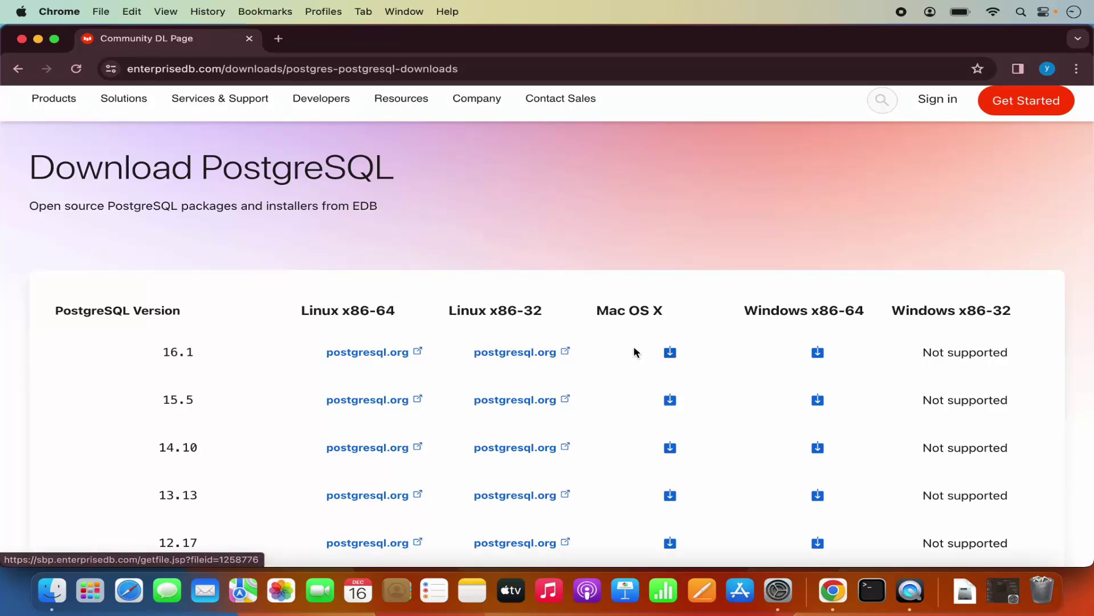
{"action": "scroll", "coordinate": [636, 351], "scroll_direction": "down", "scroll_amount": 2}
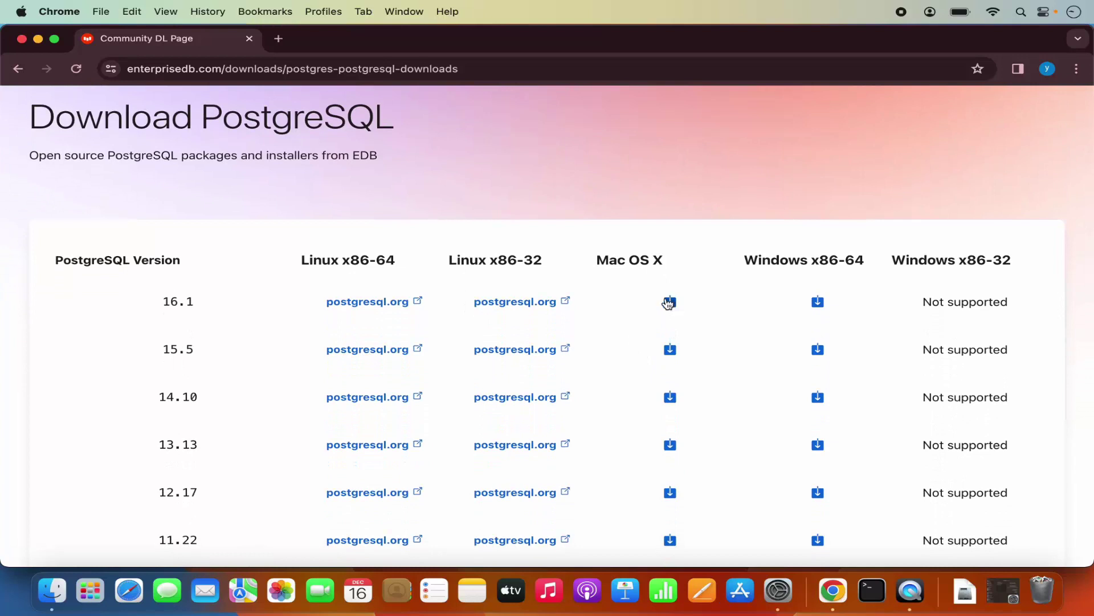
{"action": "double_click", "coordinate": [174, 303]}
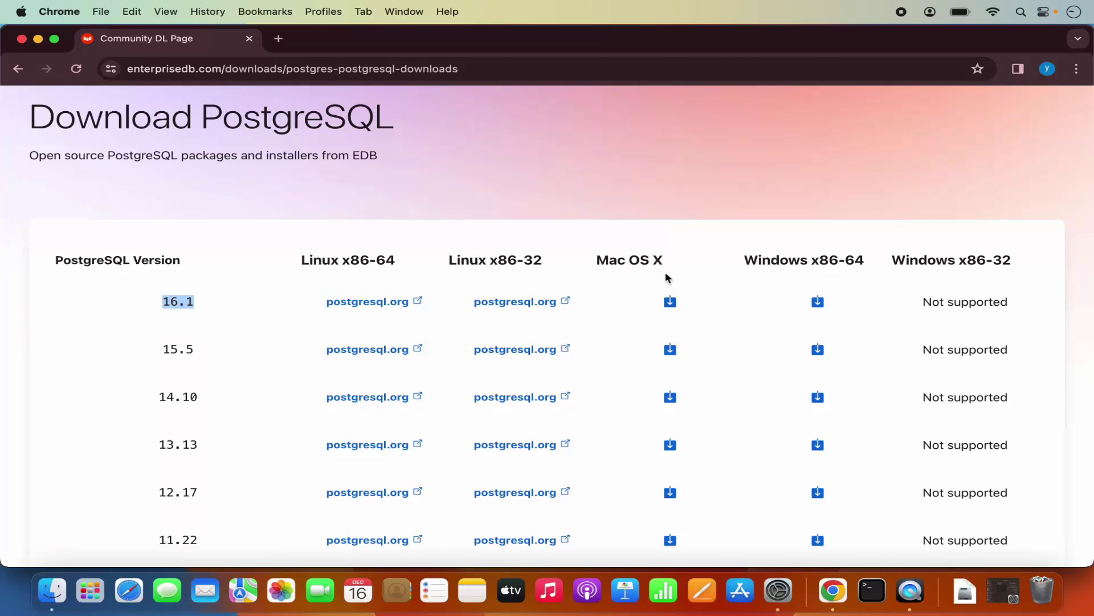
{"action": "left_click", "coordinate": [670, 303]}
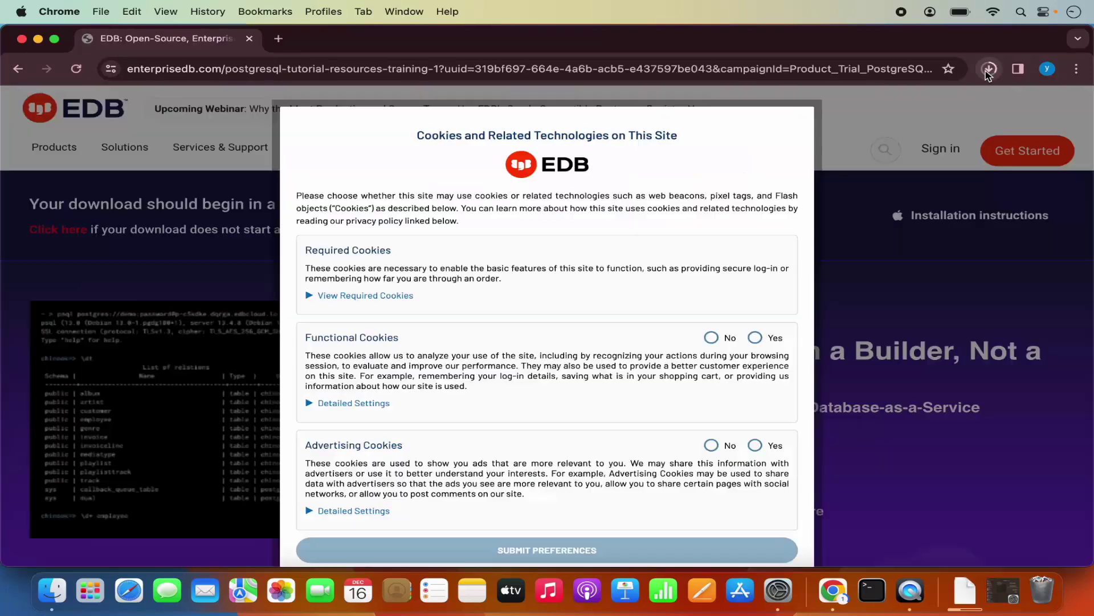
{"action": "left_click", "coordinate": [989, 70]}
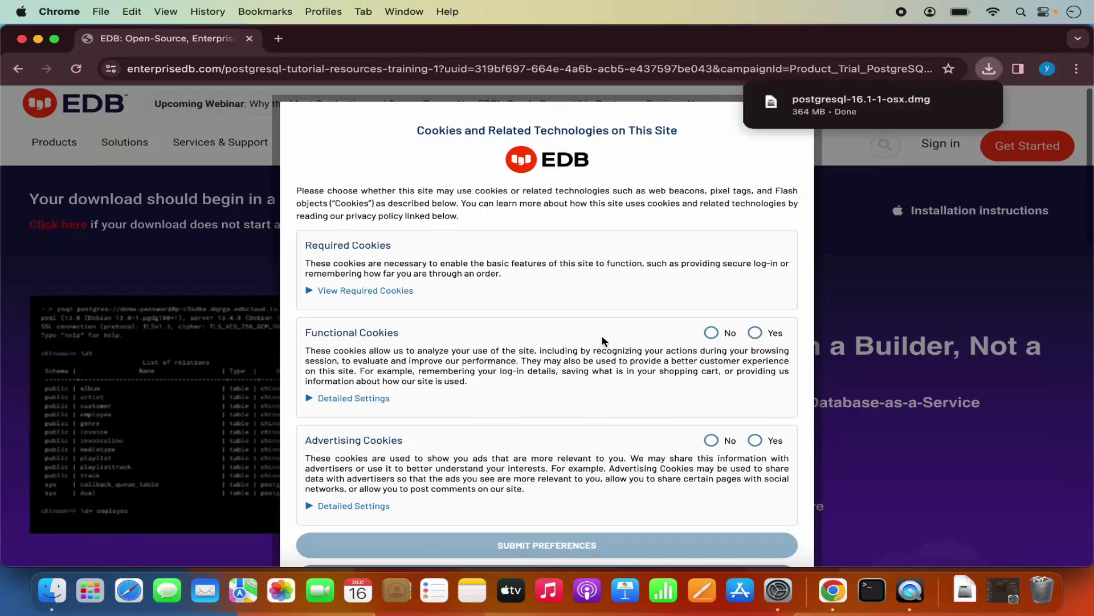
- Submit the EDB site's cookie settings and close the cookie dialog
{"action": "scroll", "coordinate": [603, 341], "scroll_direction": "down", "scroll_amount": 3}
{"action": "left_click", "coordinate": [552, 463]}
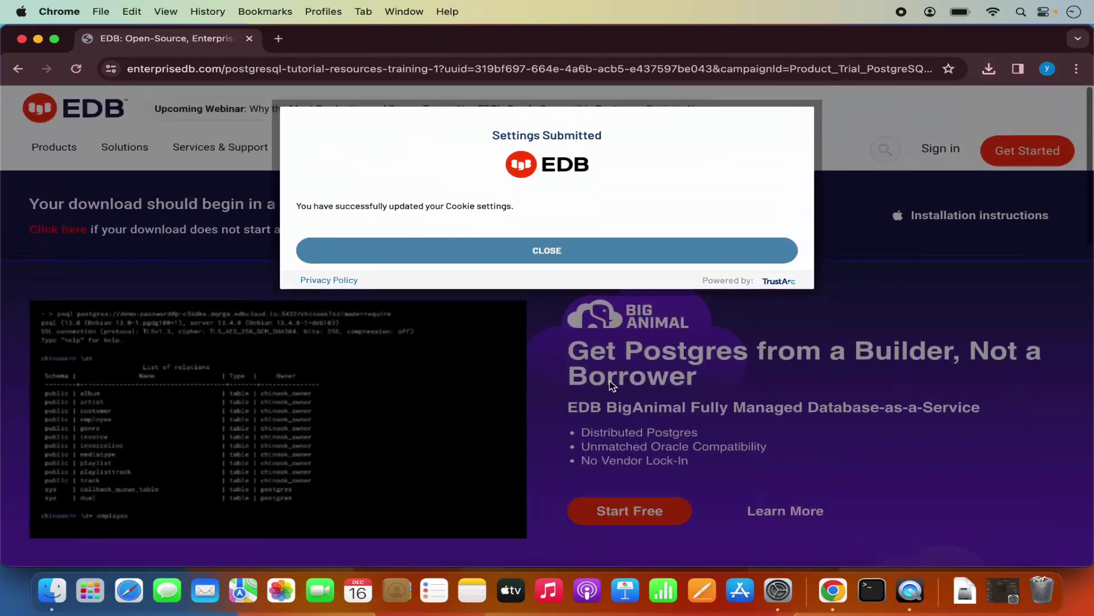
{"action": "left_click", "coordinate": [614, 256]}
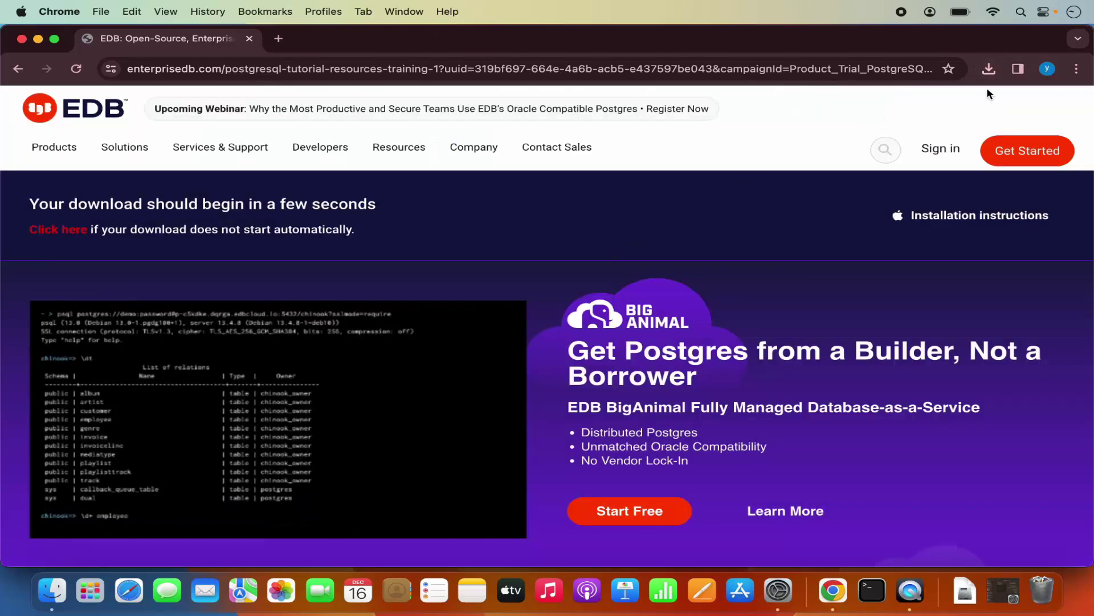
- Open the downloaded postgresql-16.1-1-osx.dmg disk image and minimize the browser window
{"action": "left_click", "coordinate": [989, 69]}
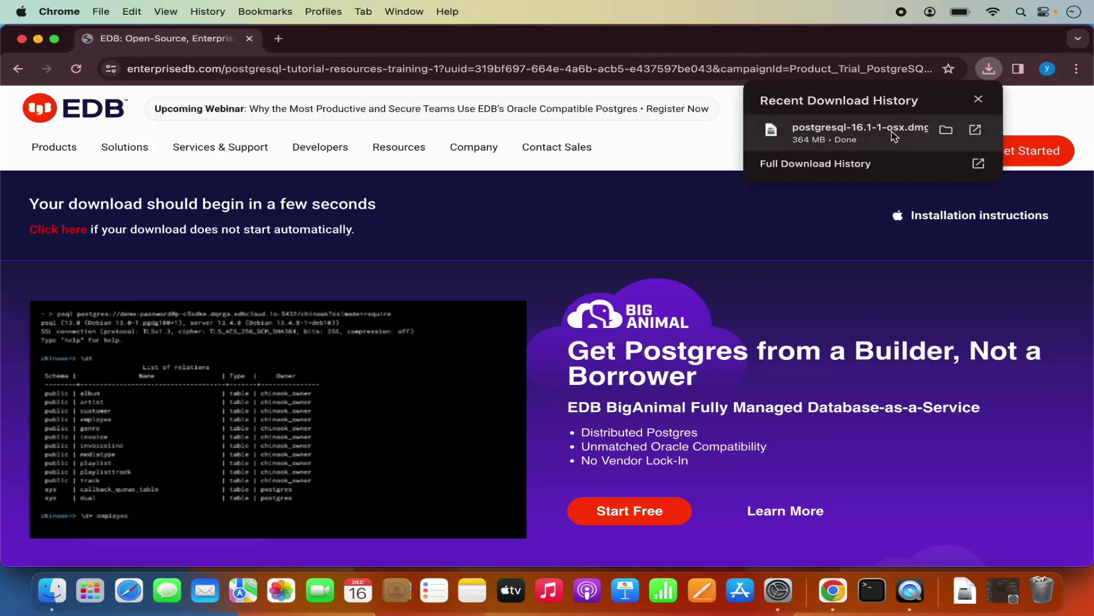
{"action": "left_click", "coordinate": [852, 142]}
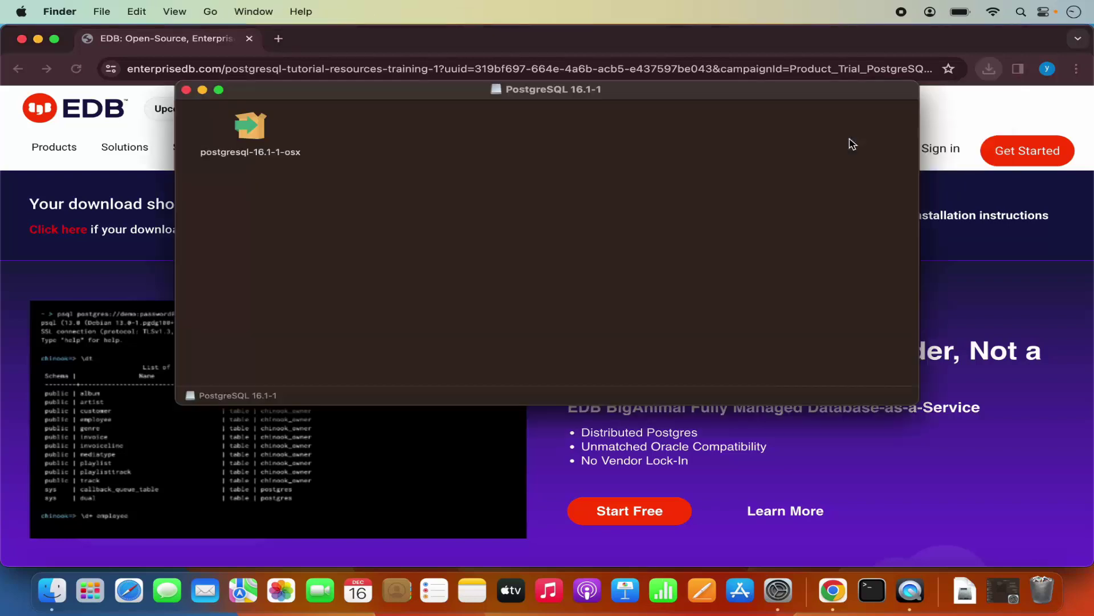
{"action": "left_click", "coordinate": [39, 39]}
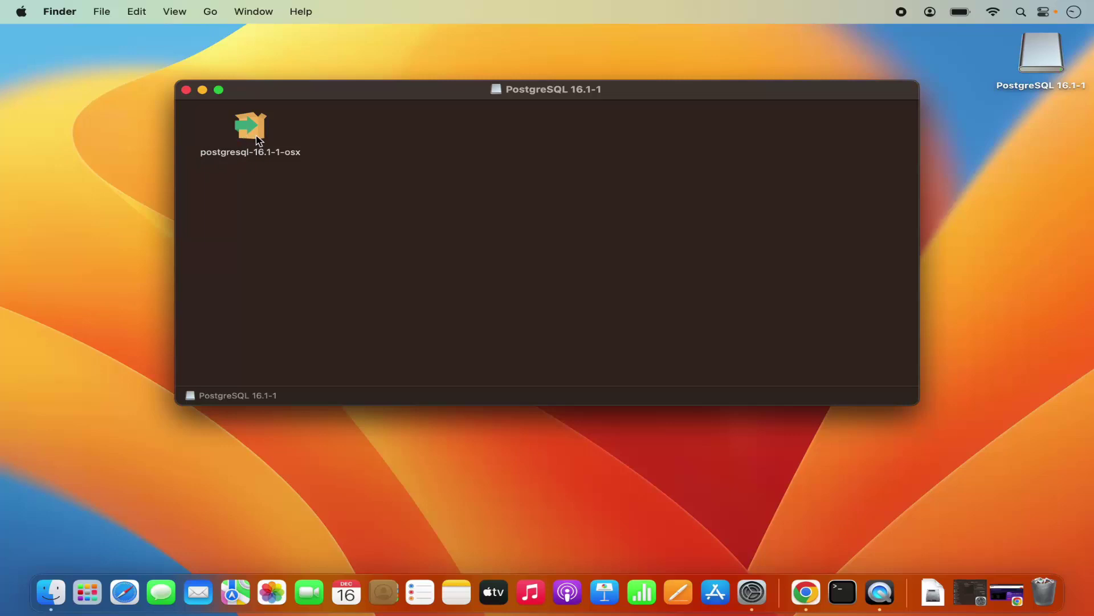
- Launch the postgresql-16.1-1-osx installer, minimize the disk image window and authorize the changes with the account password
{"action": "double_click", "coordinate": [251, 129]}
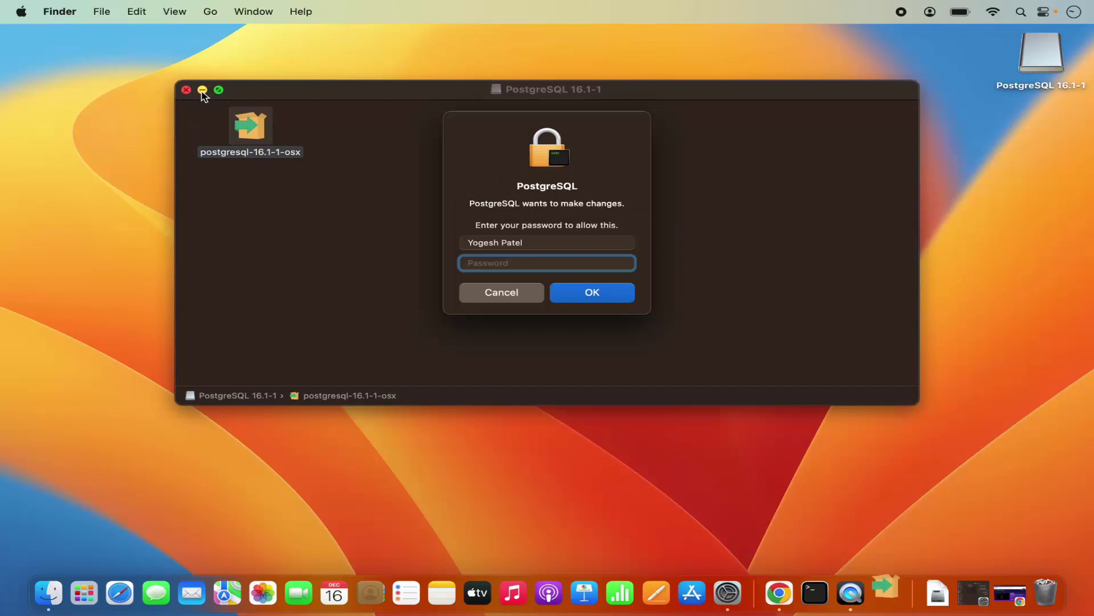
{"action": "left_click", "coordinate": [202, 91]}
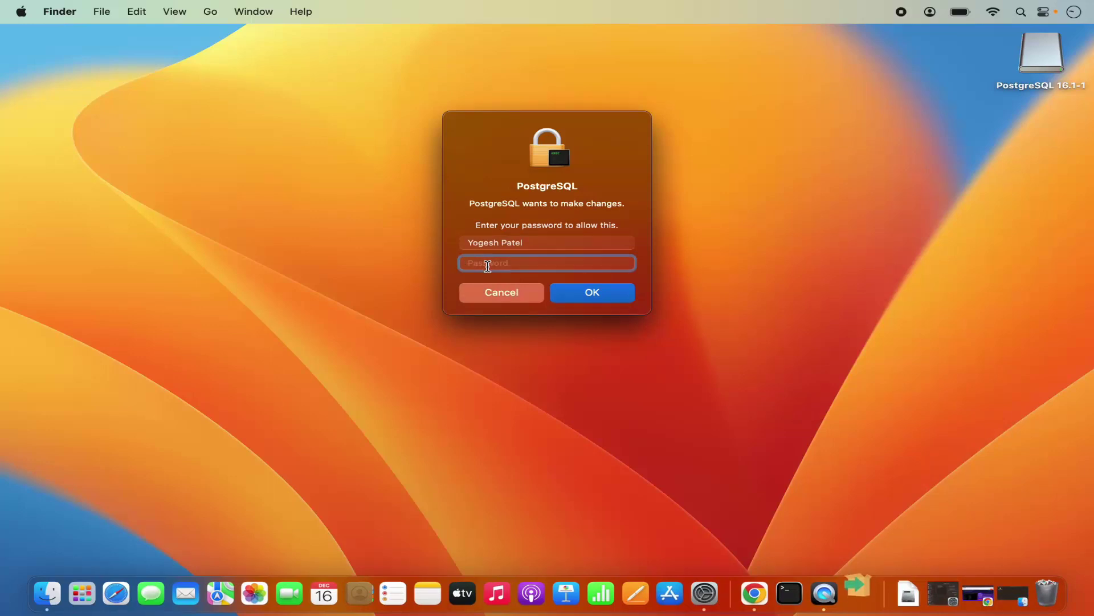
{"action": "type", "text": "••••••"}
{"action": "key", "text": "Return"}
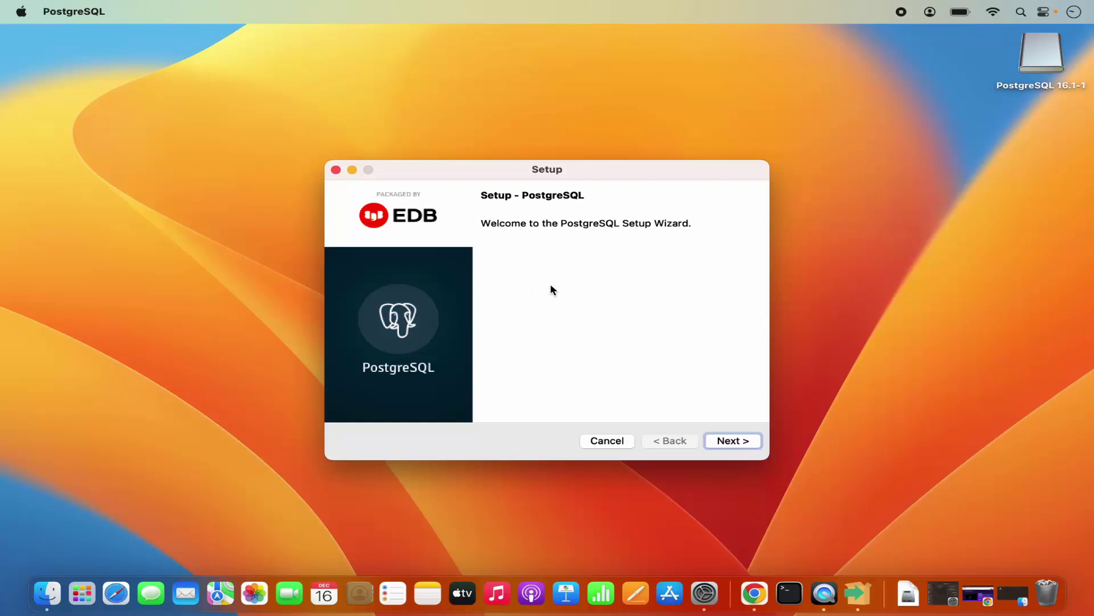
- Accept installation directory /Library/PostgreSQL/16, all four components and data directory /Library/PostgreSQL/16/data in the setup wizard
{"action": "left_click", "coordinate": [720, 440]}
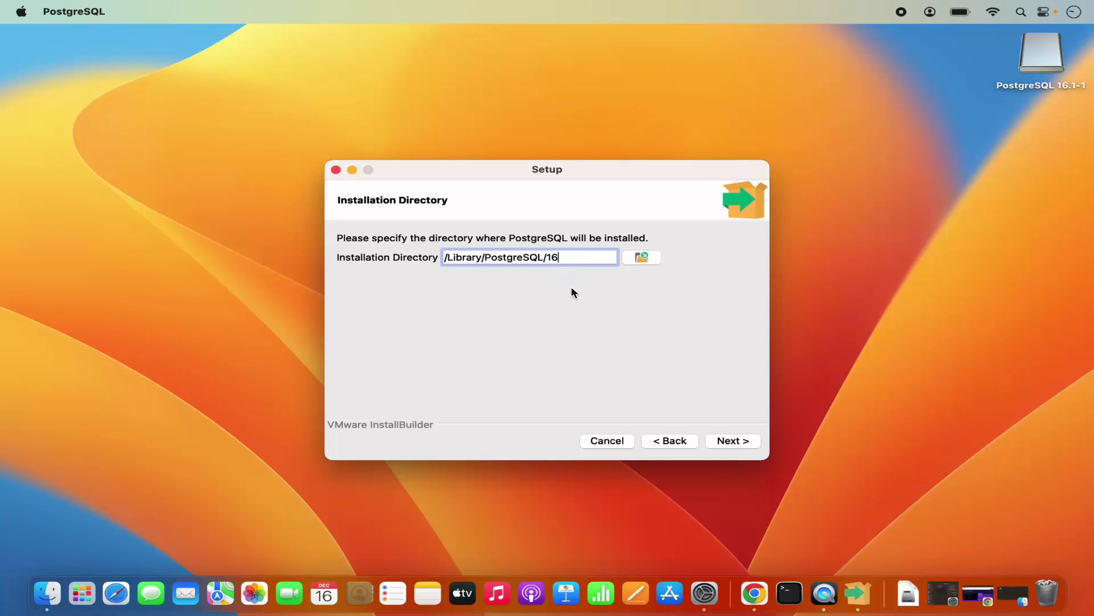
{"action": "left_click", "coordinate": [729, 446]}
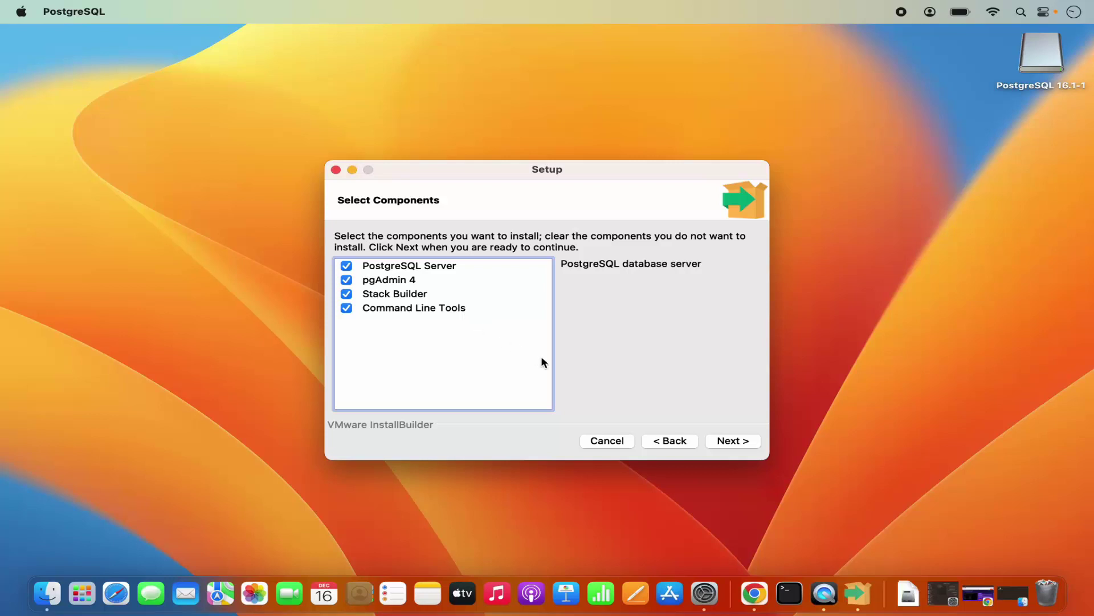
{"action": "left_click", "coordinate": [731, 442]}
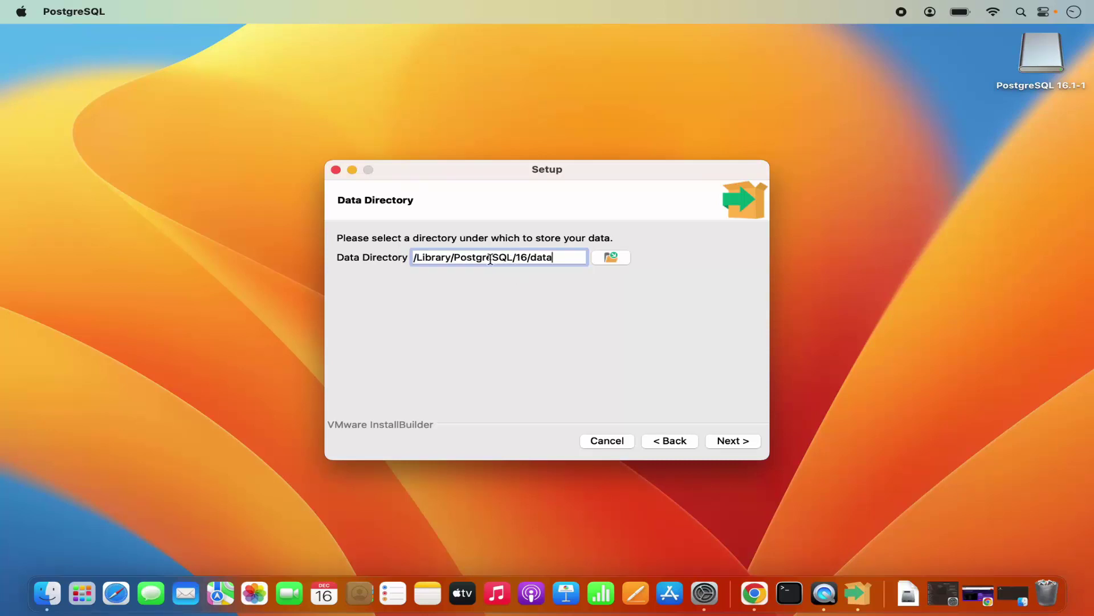
{"action": "double_click", "coordinate": [535, 258]}
{"action": "left_click", "coordinate": [729, 441]}
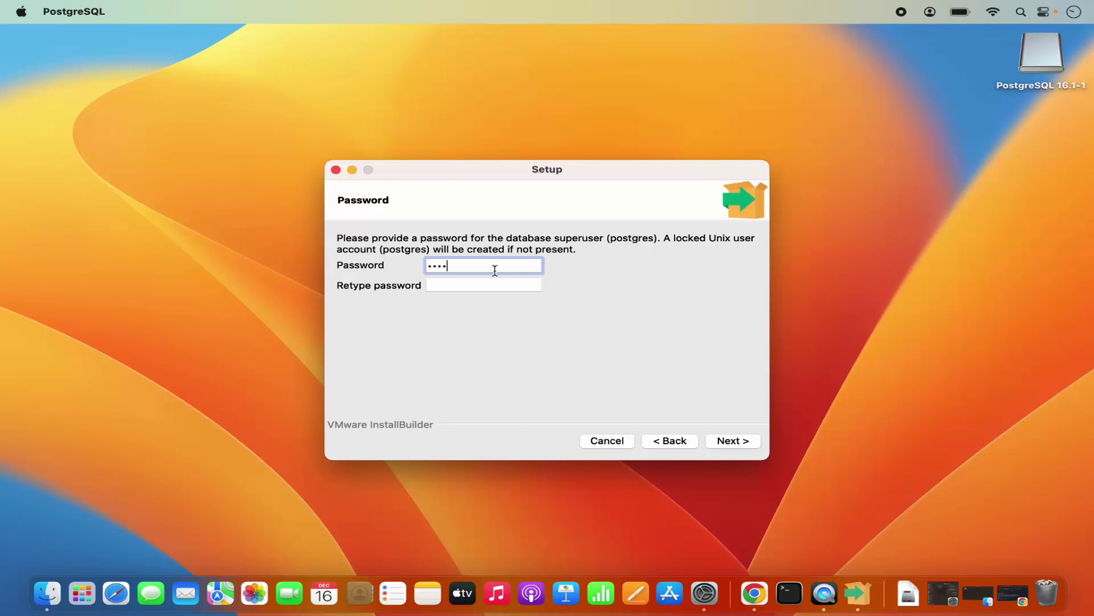
- Enter and retype the password for the postgres database superuser, and accept server port 5432
{"action": "left_click", "coordinate": [484, 285]}
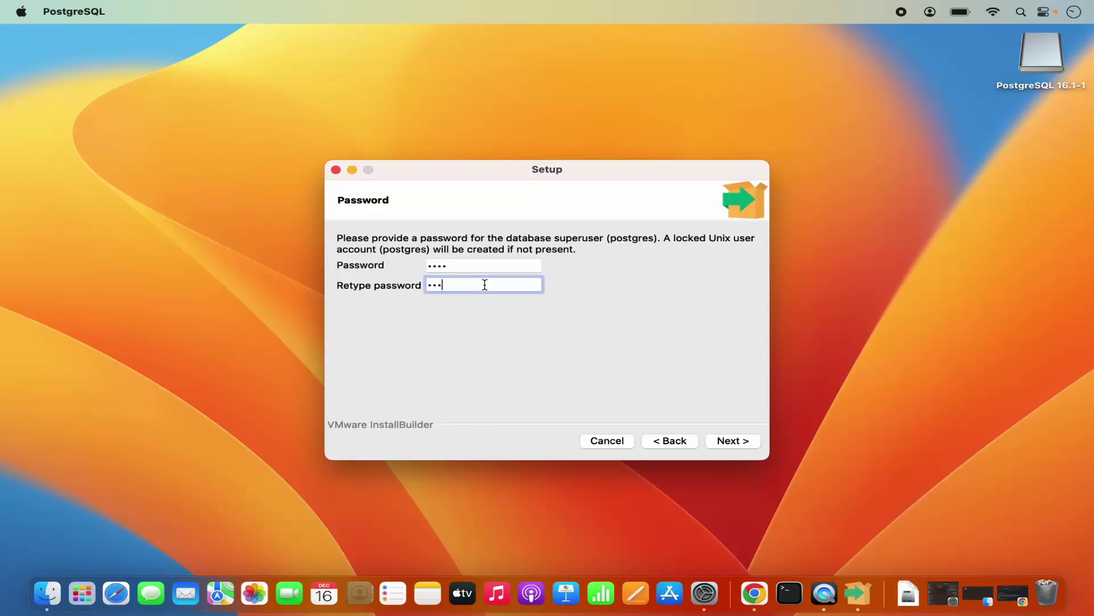
{"action": "left_click", "coordinate": [723, 448]}
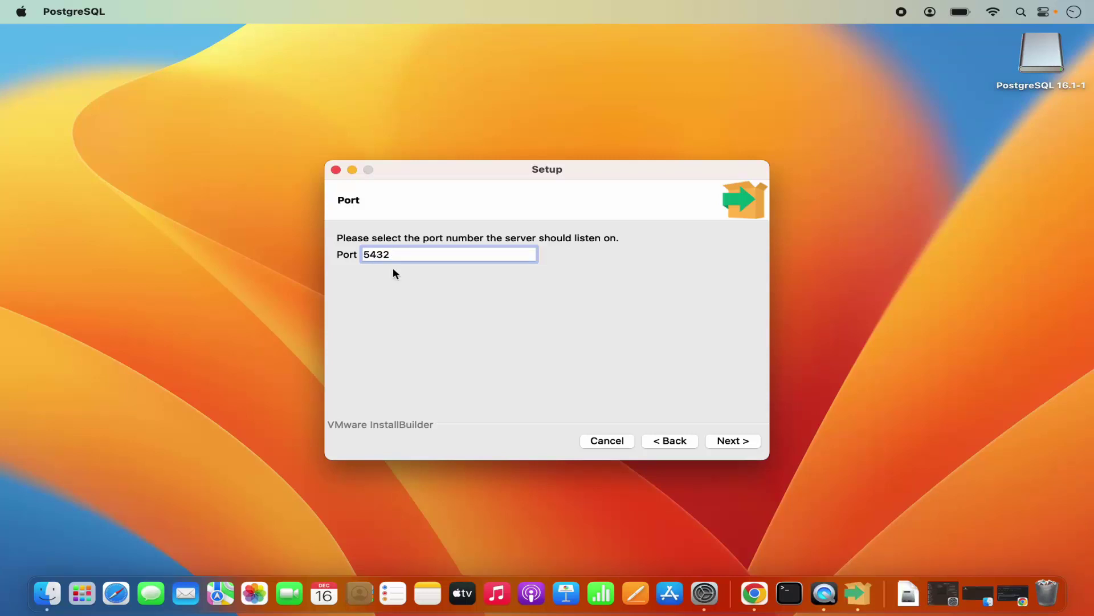
{"action": "left_click", "coordinate": [733, 443]}
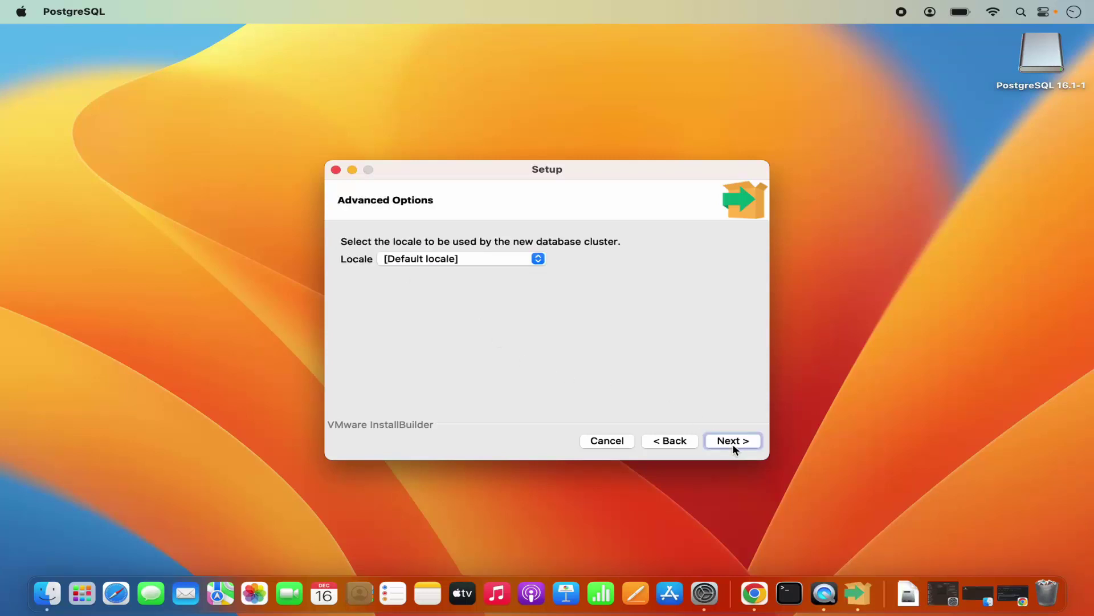
- Keep the default locale for the database cluster, accept the pre-installation summary and start the installation
{"action": "left_click", "coordinate": [392, 261]}
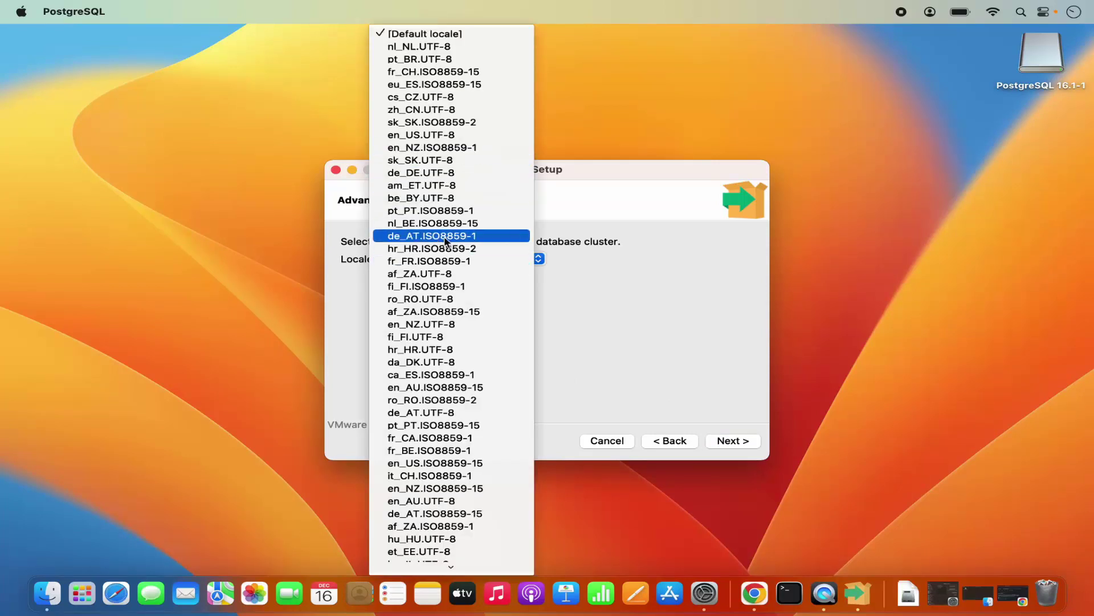
{"action": "left_click", "coordinate": [606, 313]}
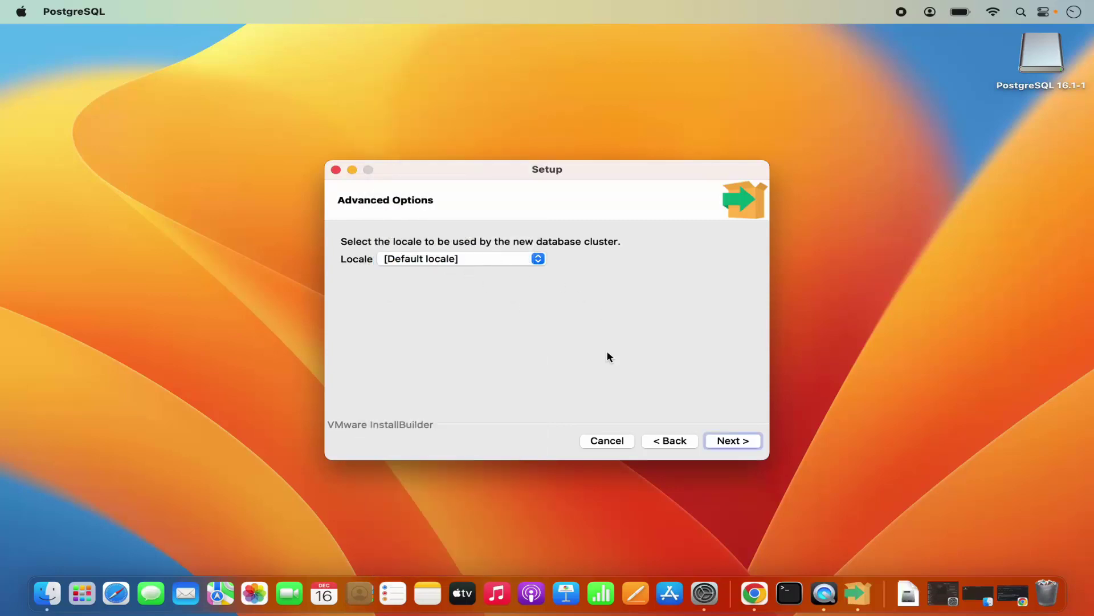
{"action": "left_click", "coordinate": [732, 440]}
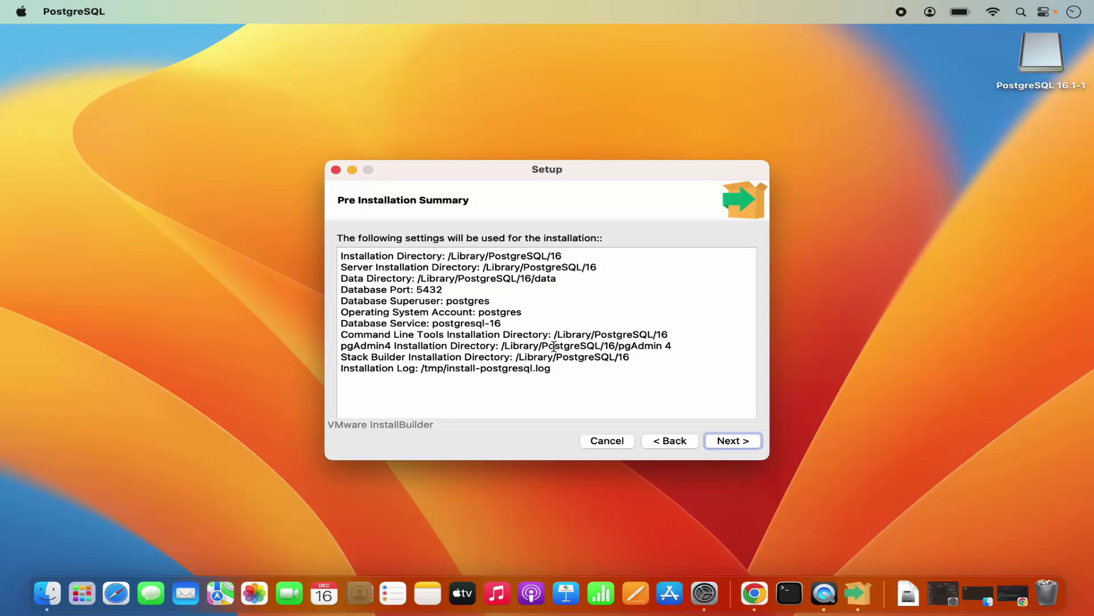
{"action": "left_click", "coordinate": [730, 442]}
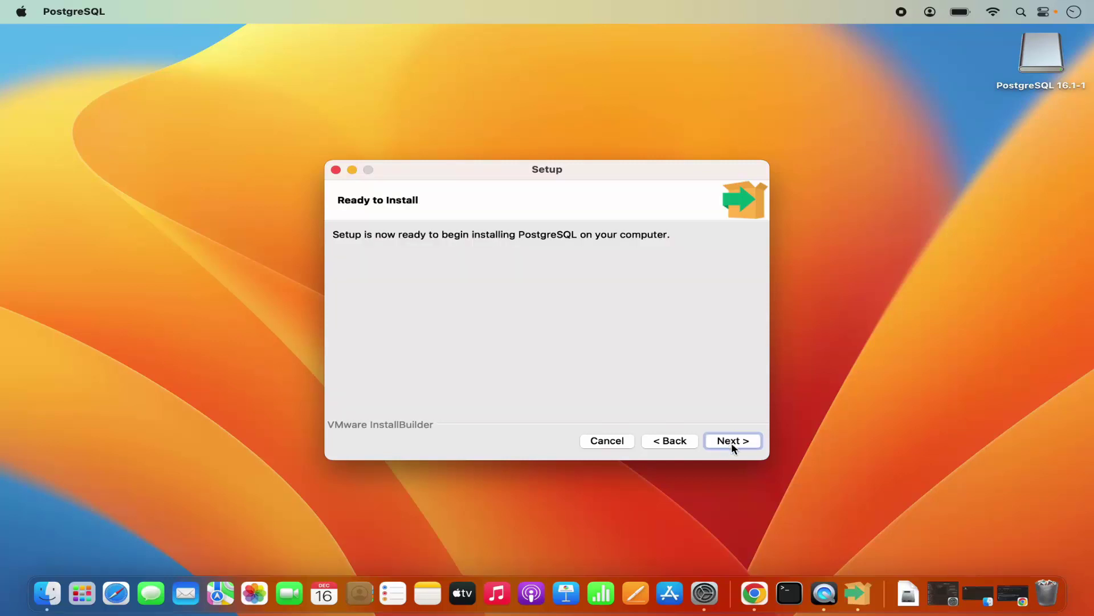
{"action": "left_click", "coordinate": [733, 448]}
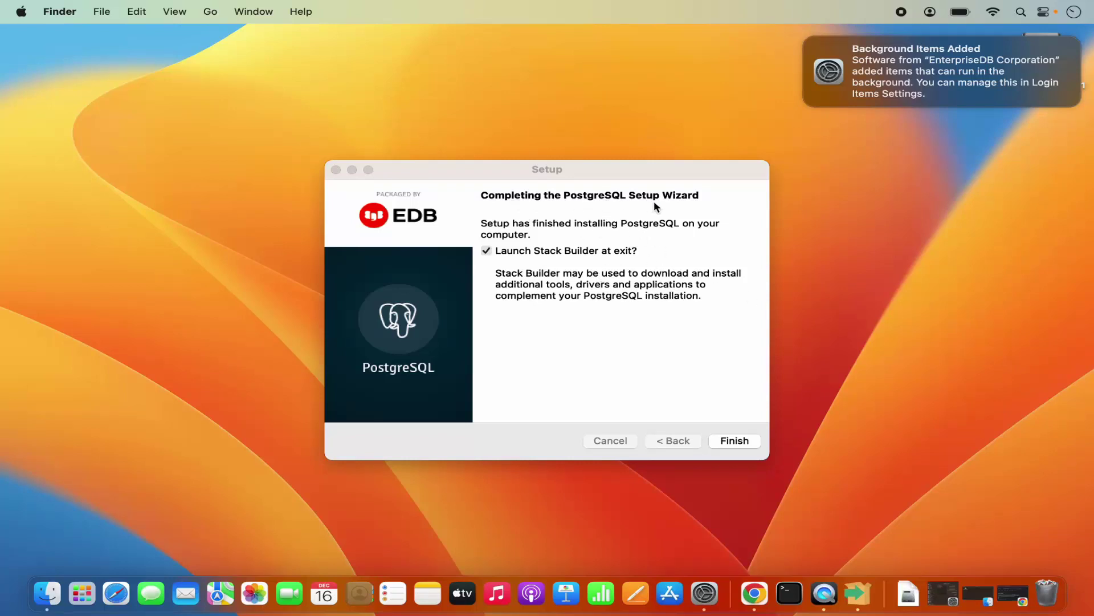
- Dismiss the background items notification and finish the setup wizard without launching Stack Builder
{"action": "mouse_move", "coordinate": [917, 80]}
{"action": "left_click", "coordinate": [809, 40]}
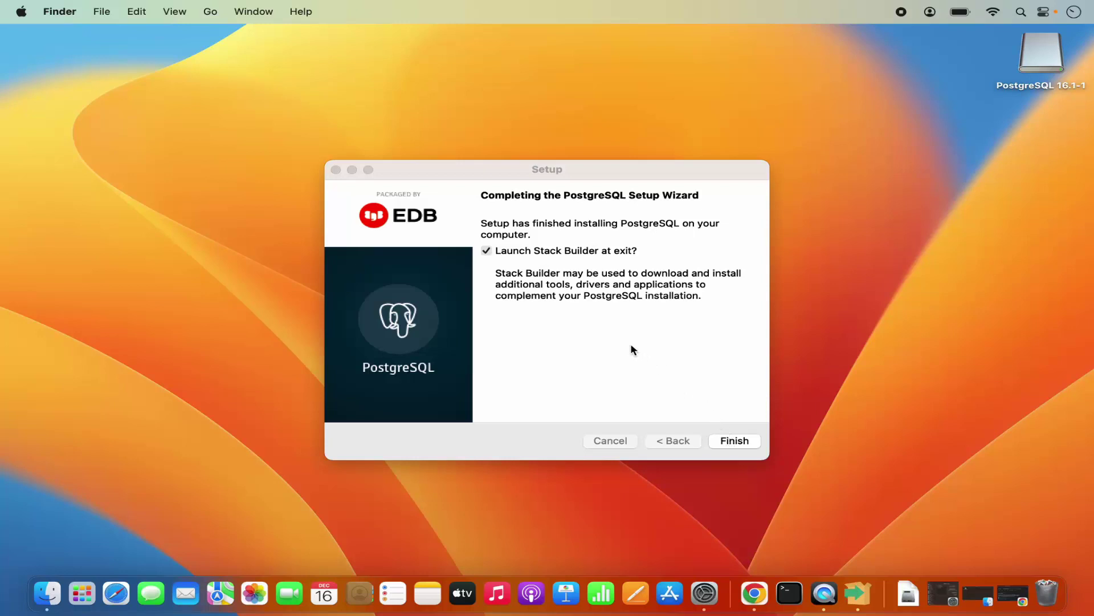
{"action": "left_click", "coordinate": [486, 251]}
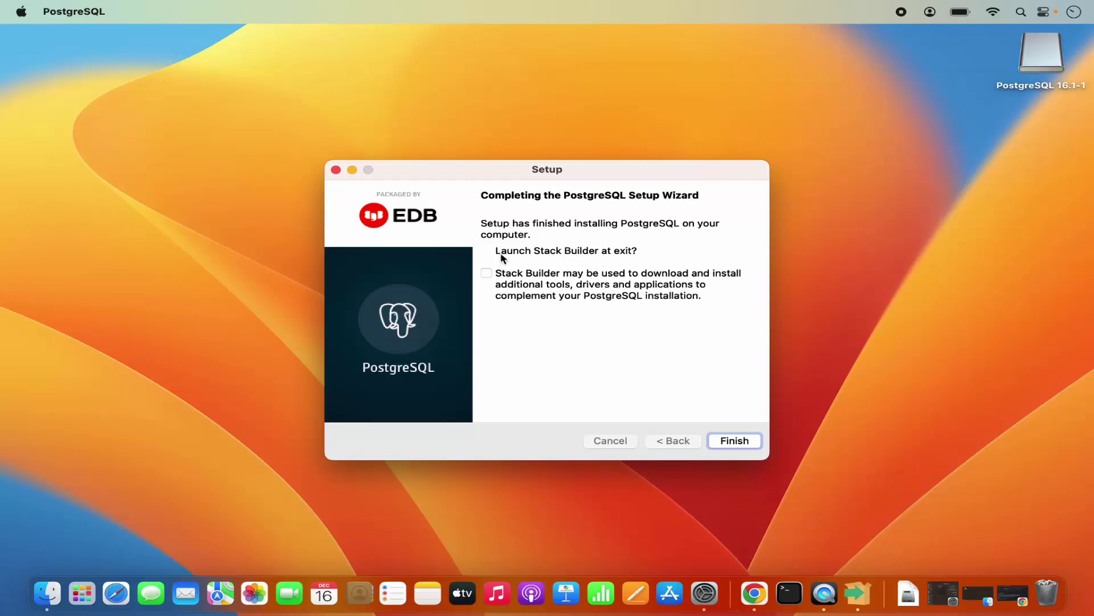
{"action": "left_click", "coordinate": [732, 443]}
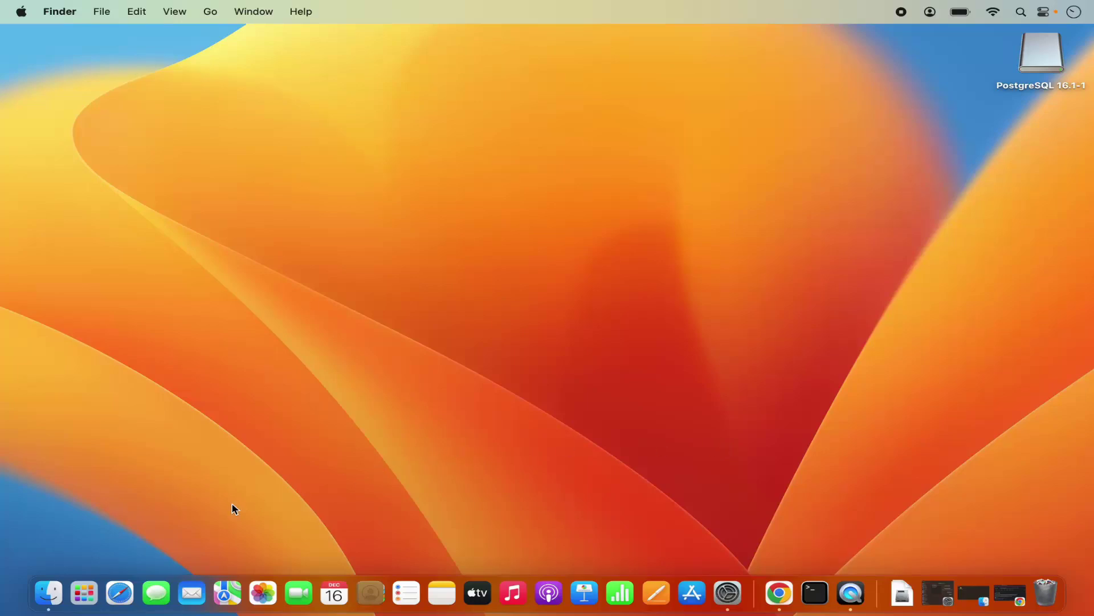
- Launch pgAdmin 4 from the installed applications
{"action": "left_click", "coordinate": [83, 595]}
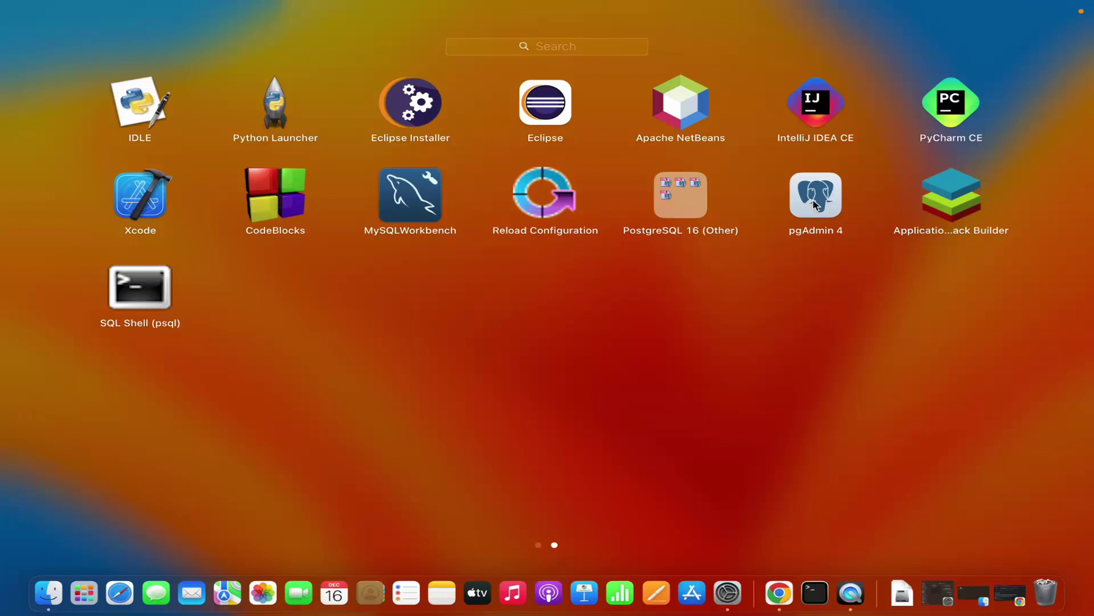
{"action": "left_click", "coordinate": [816, 206]}
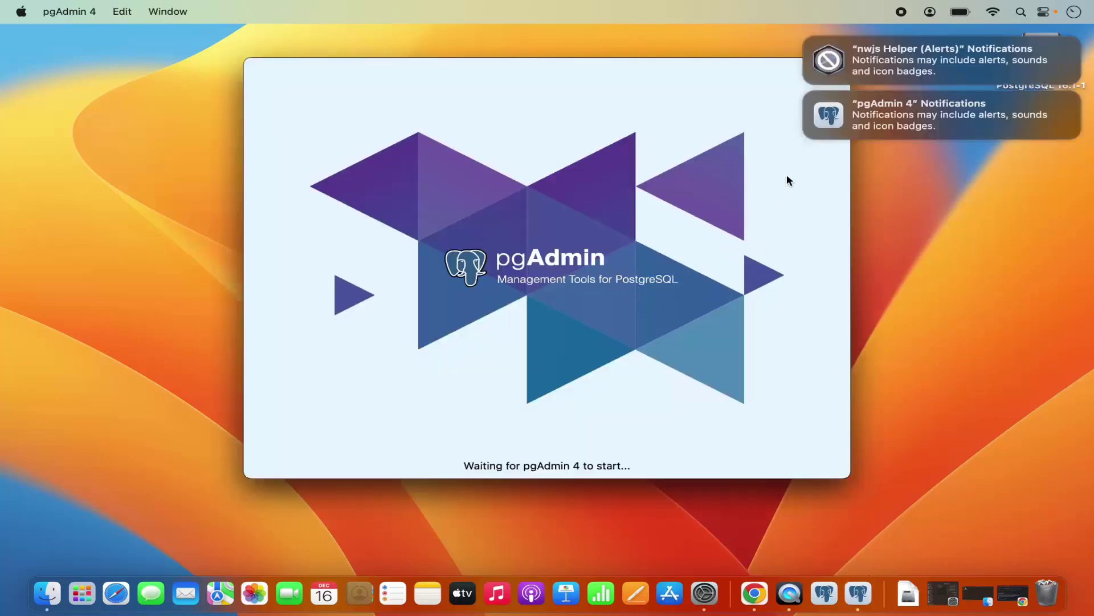
- Dismiss the nwjs Helper and pgAdmin 4 notifications and enlarge the pgAdmin window to fill the screen
{"action": "left_click", "coordinate": [809, 96]}
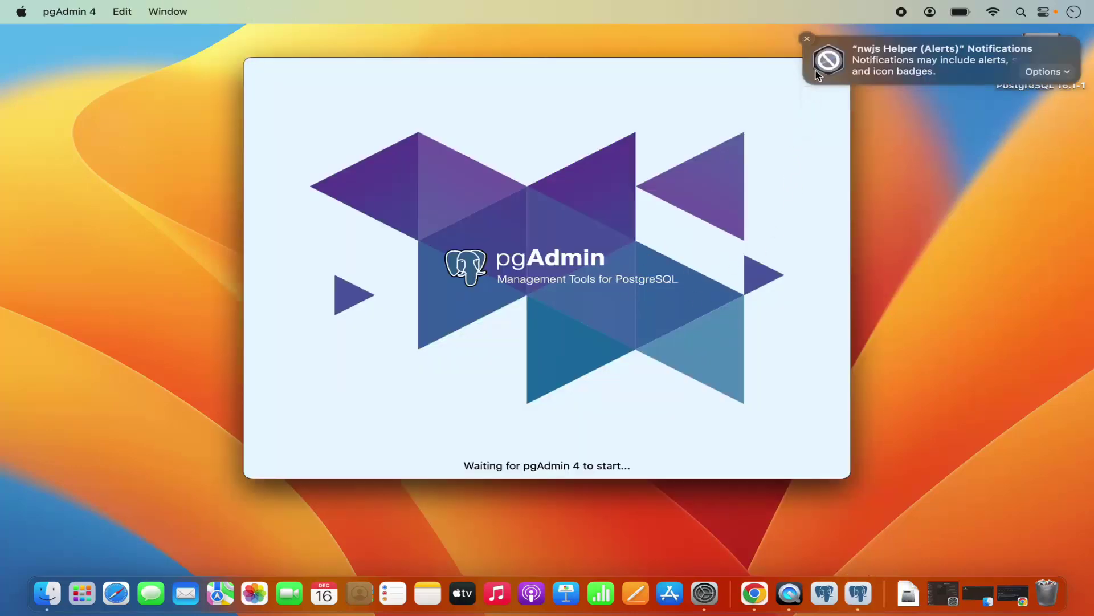
{"action": "left_click", "coordinate": [806, 41]}
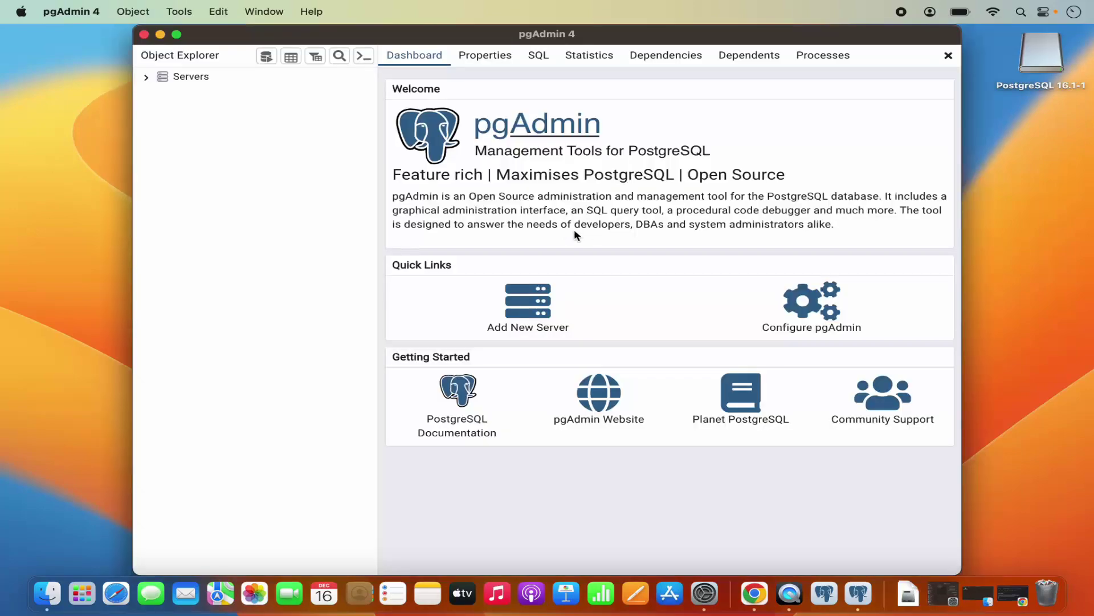
{"action": "double_click", "coordinate": [593, 40]}
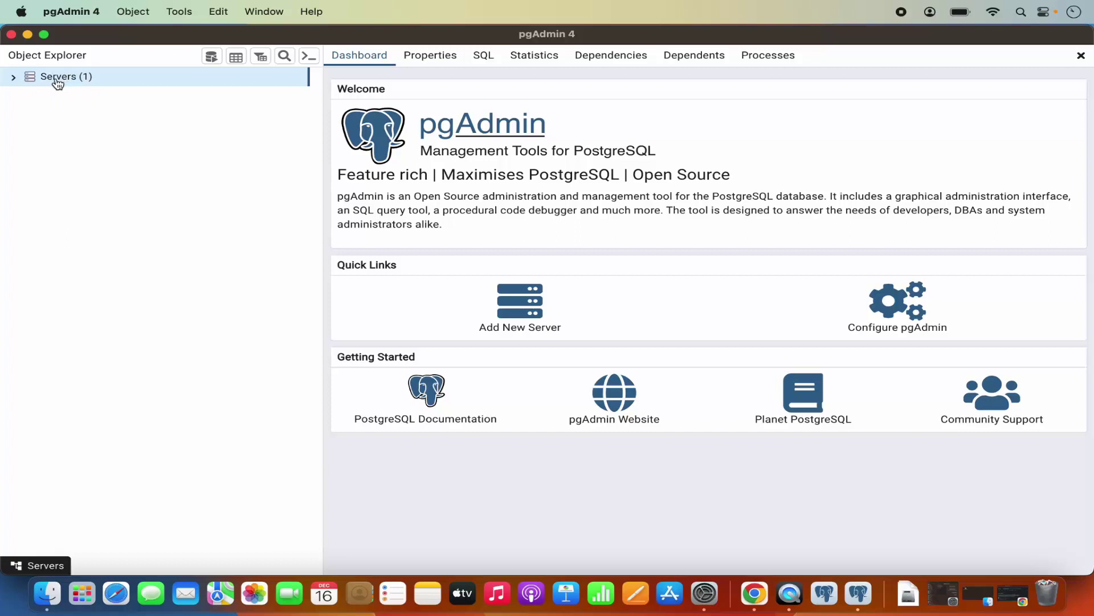
- Connect to the PostgreSQL 16 server with the postgres user's password, and save the password
{"action": "left_click", "coordinate": [14, 79]}
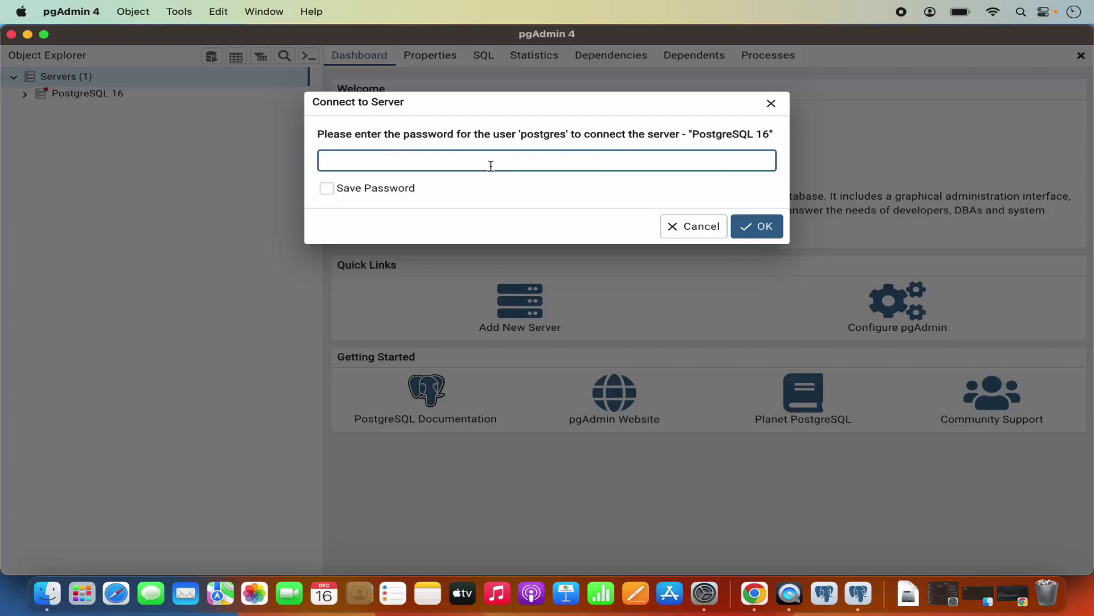
{"action": "left_click", "coordinate": [333, 190]}
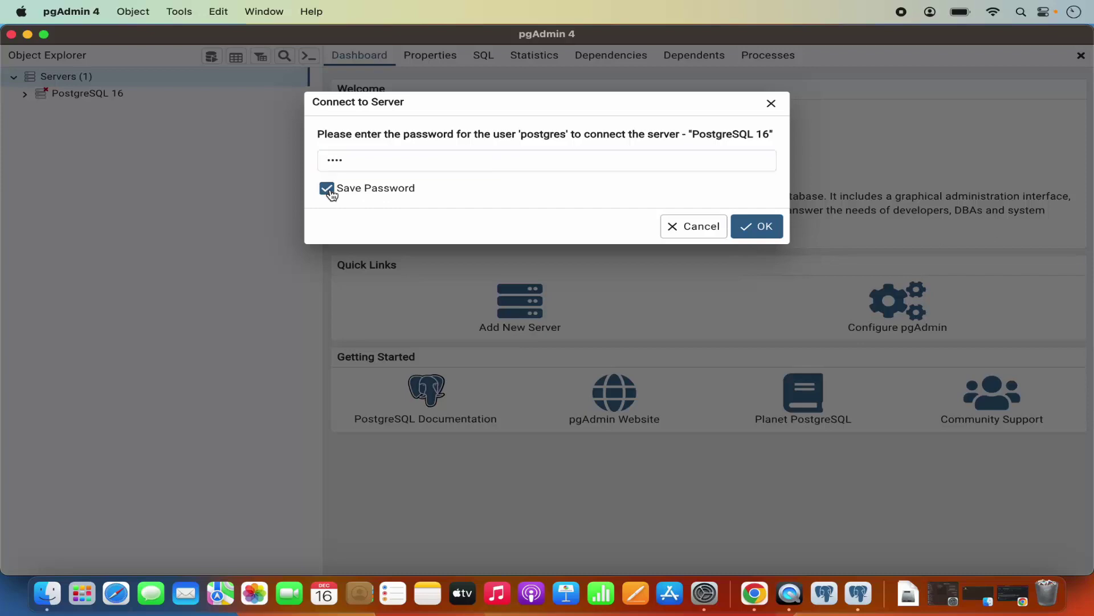
{"action": "left_click", "coordinate": [764, 226]}
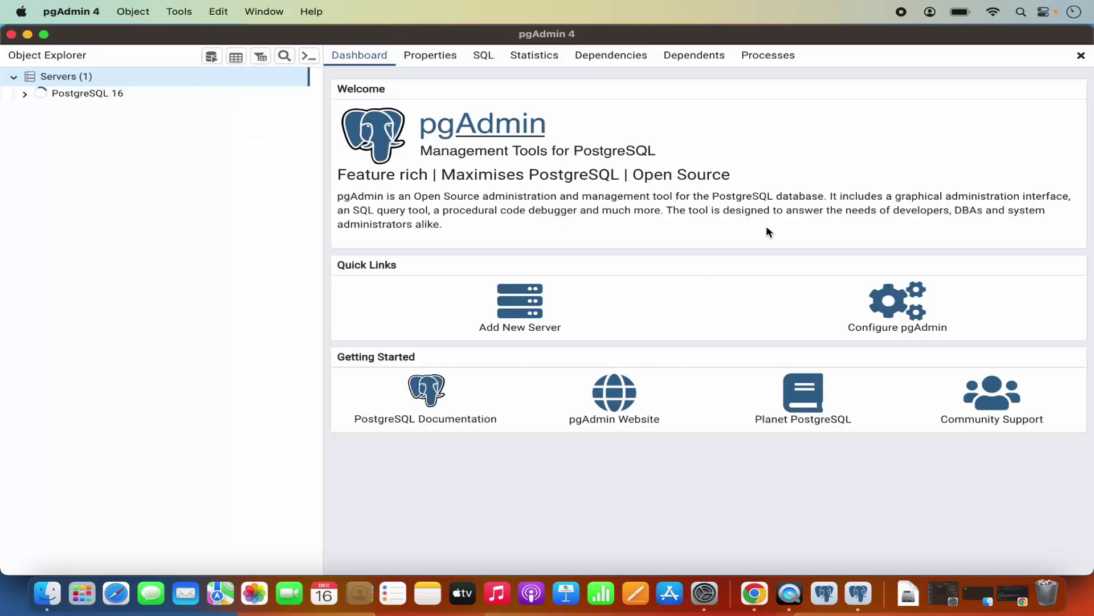
{"action": "left_click", "coordinate": [99, 94]}
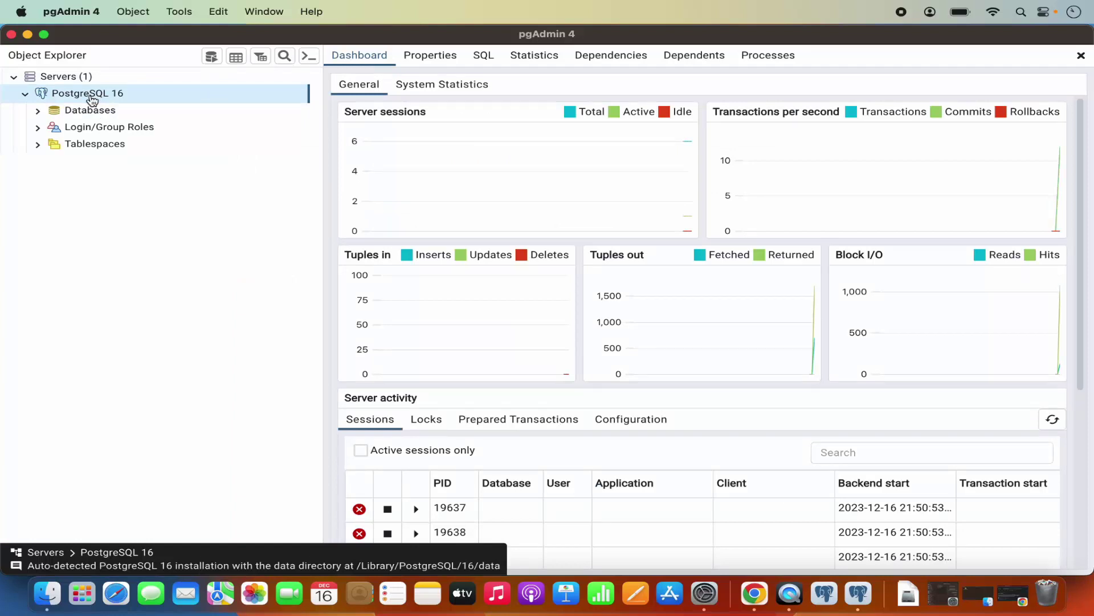
- Examine the object tree of the postgres database, including its public schema and tables
{"action": "left_click", "coordinate": [37, 112]}
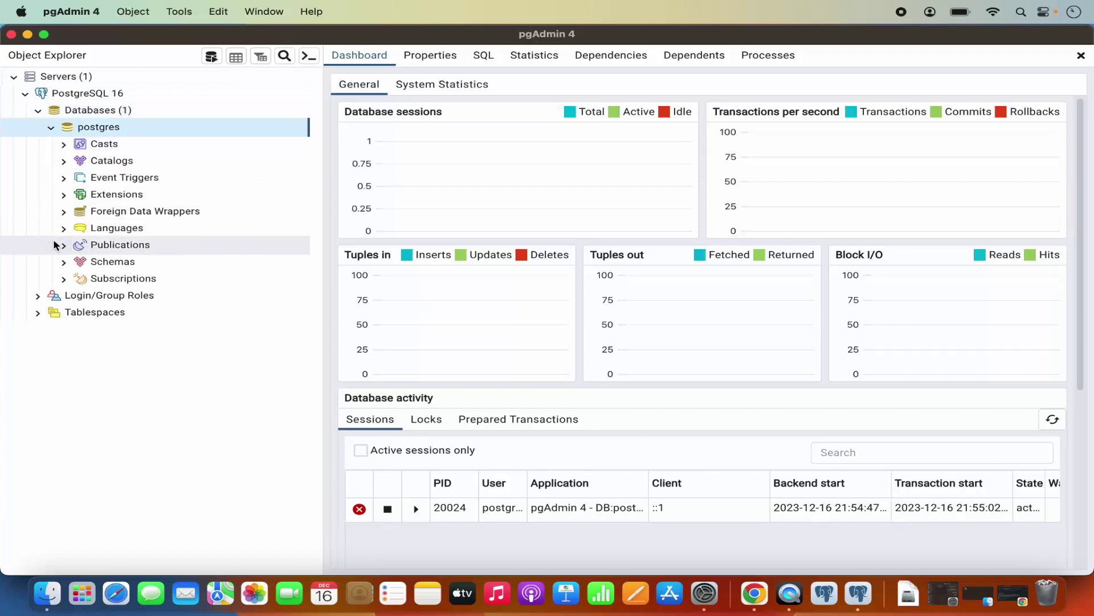
{"action": "left_click", "coordinate": [50, 127]}
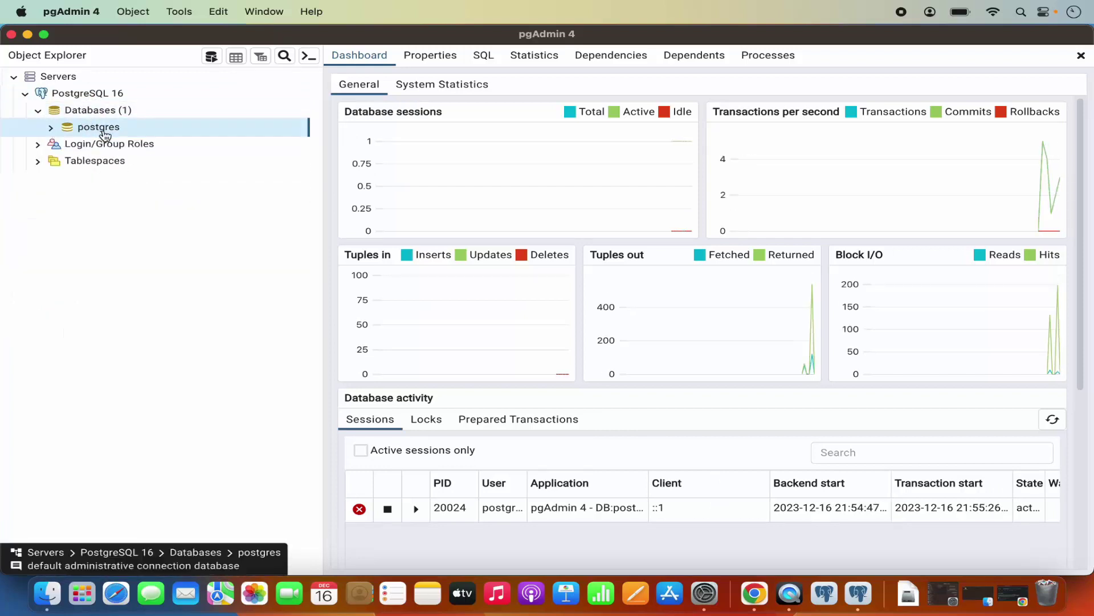
{"action": "left_click", "coordinate": [50, 128]}
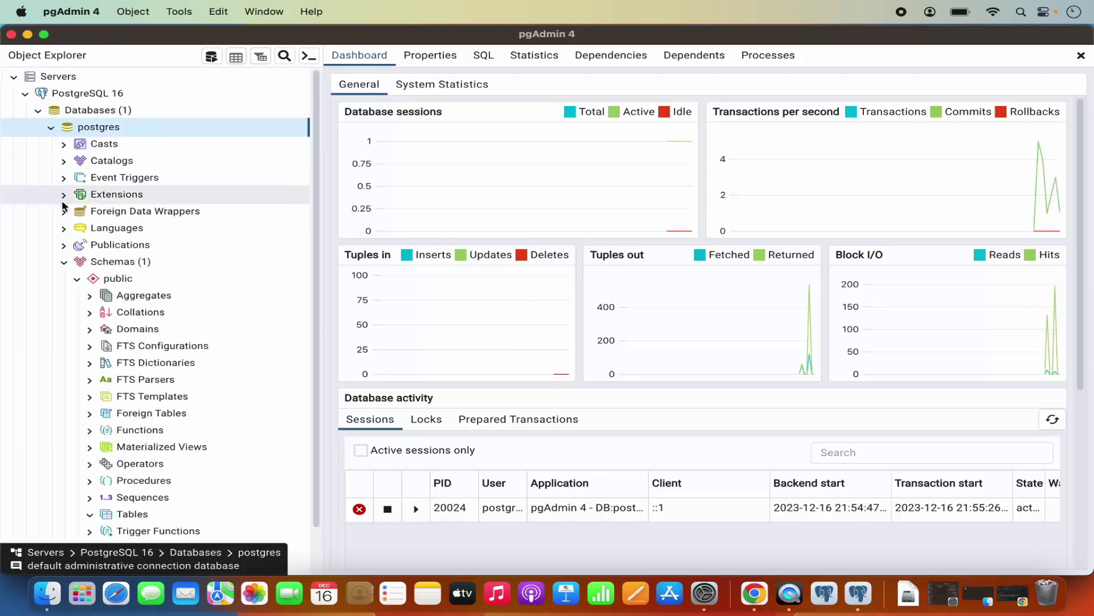
{"action": "scroll", "coordinate": [92, 291], "scroll_direction": "down", "scroll_amount": 2}
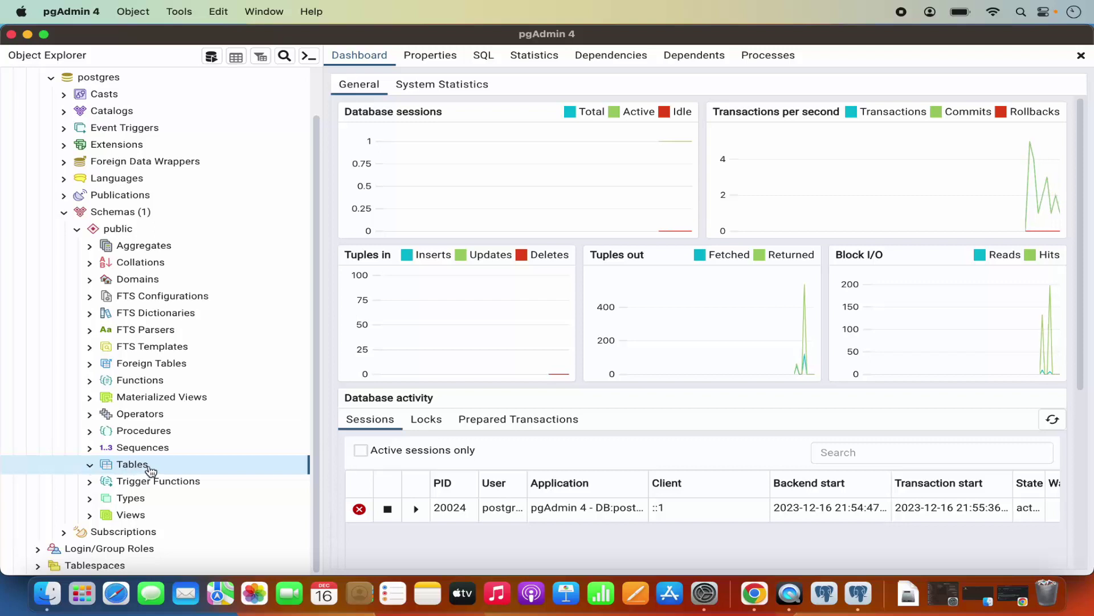
{"action": "scroll", "coordinate": [152, 297], "scroll_direction": "up", "scroll_amount": 3}
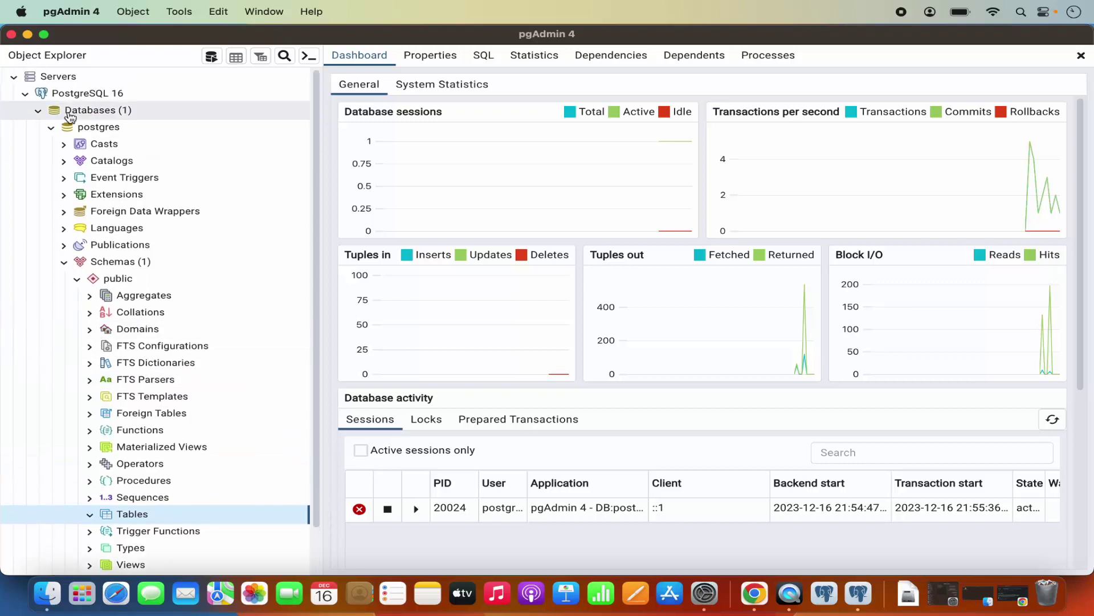
{"action": "left_click", "coordinate": [45, 112]}
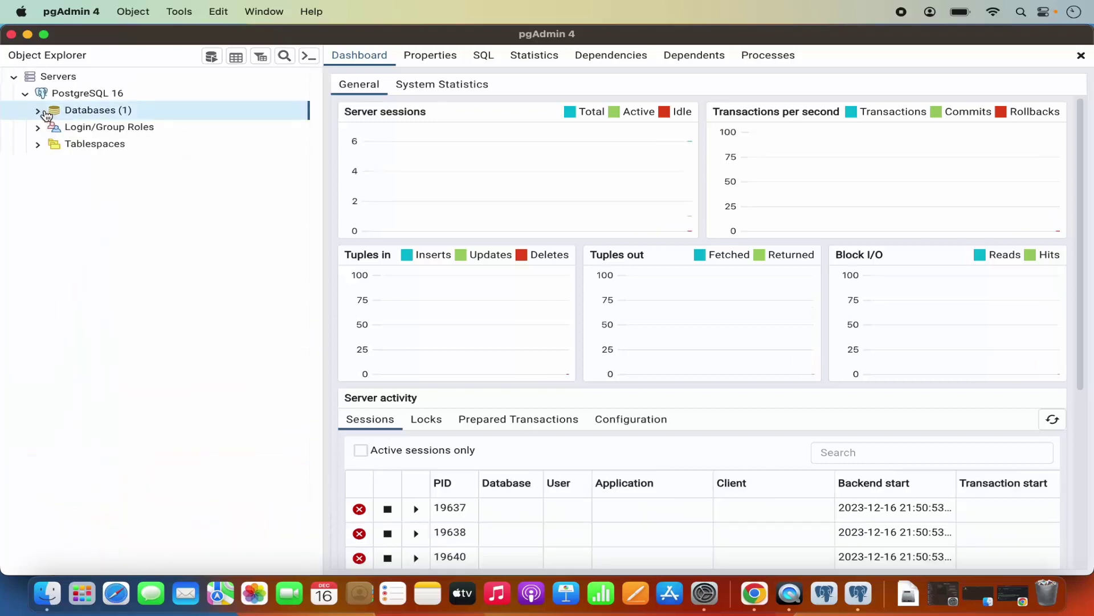
{"action": "left_click", "coordinate": [38, 111]}
{"action": "left_click", "coordinate": [53, 128]}
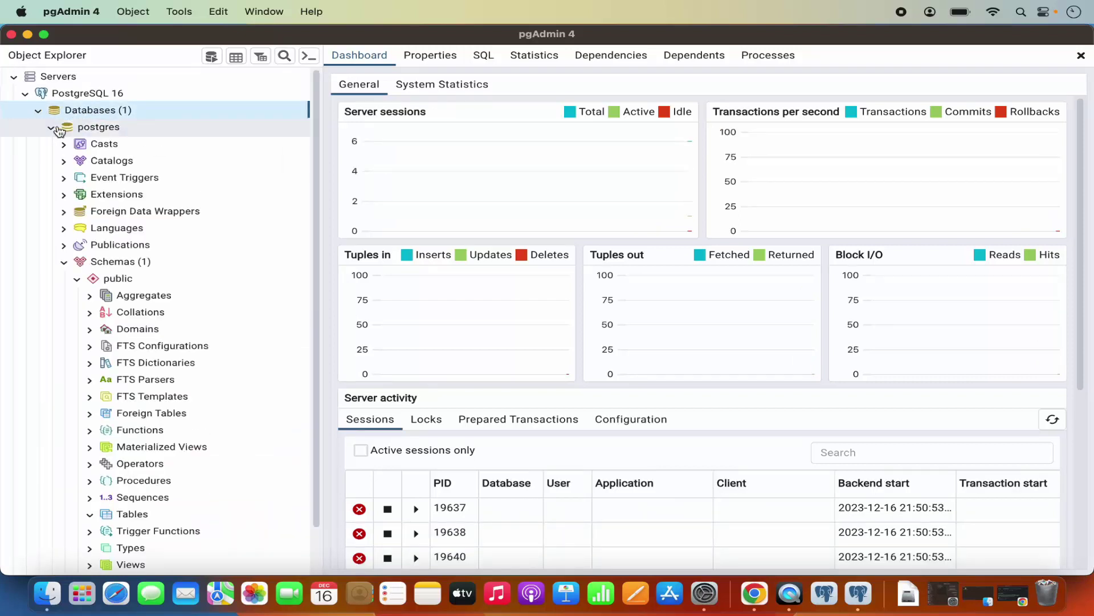
{"action": "left_click", "coordinate": [53, 127]}
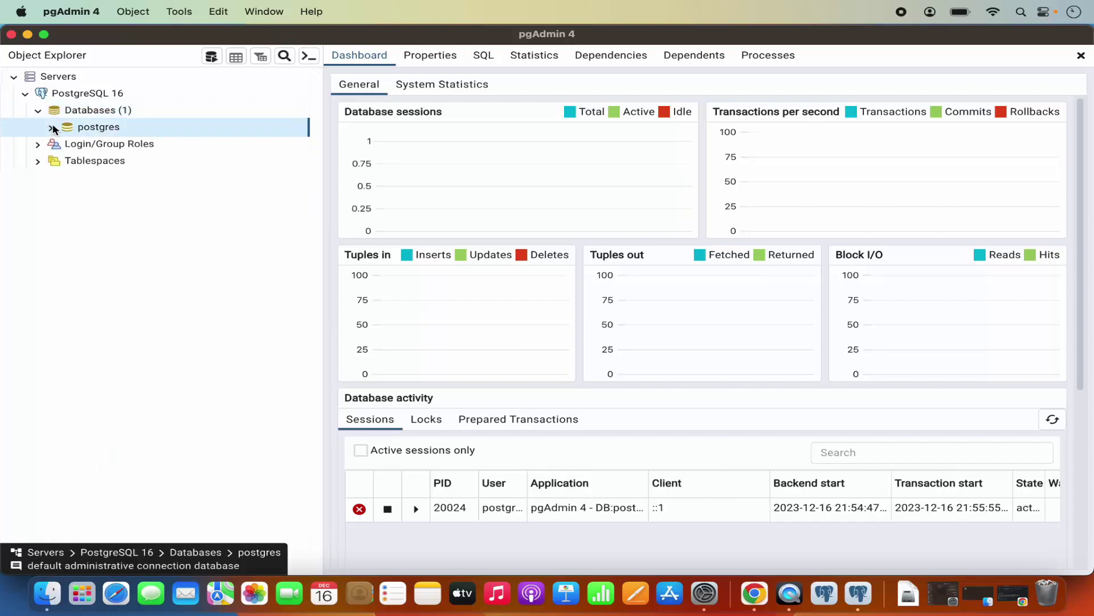
- Create a database named demo on the PostgreSQL 16 server, owned by postgres, with the default definition, security and parameter settings
{"action": "right_click", "coordinate": [109, 117]}
{"action": "mouse_move", "coordinate": [171, 125]}
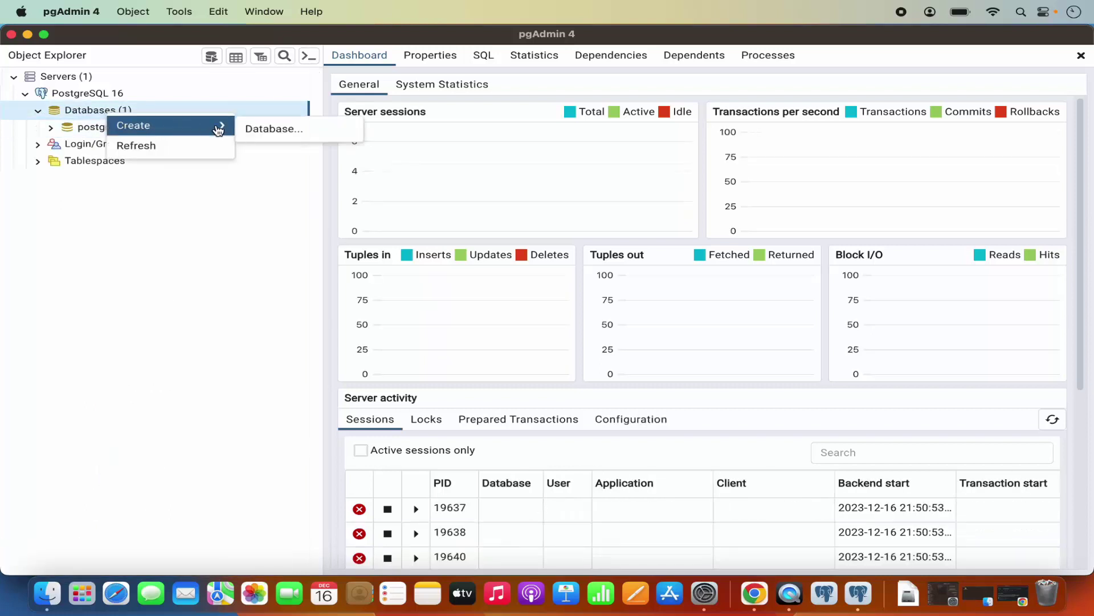
{"action": "left_click", "coordinate": [255, 127]}
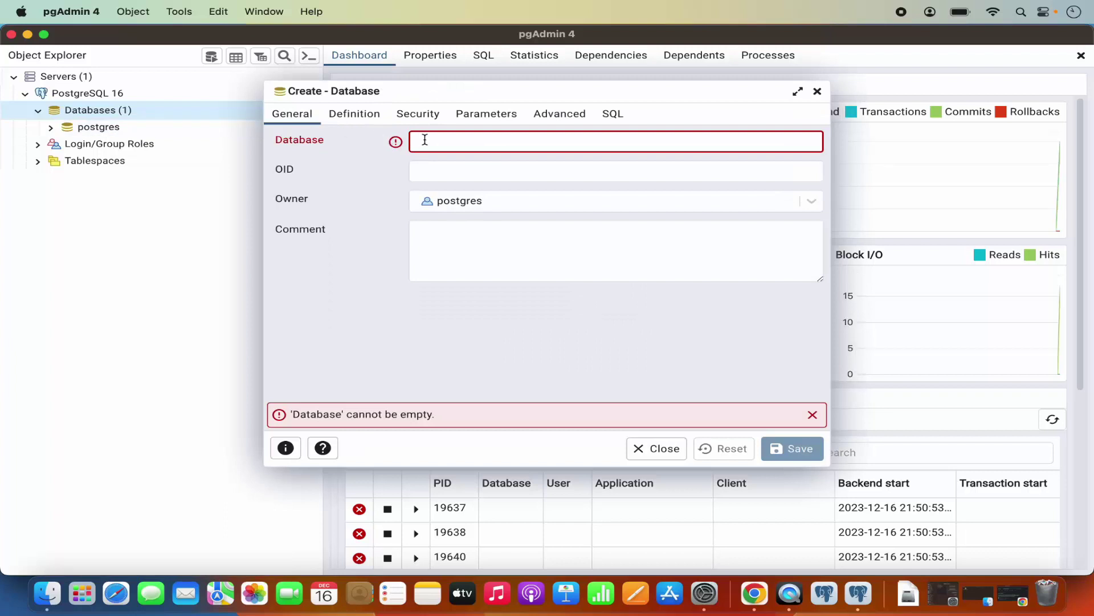
{"action": "type", "text": "demo"}
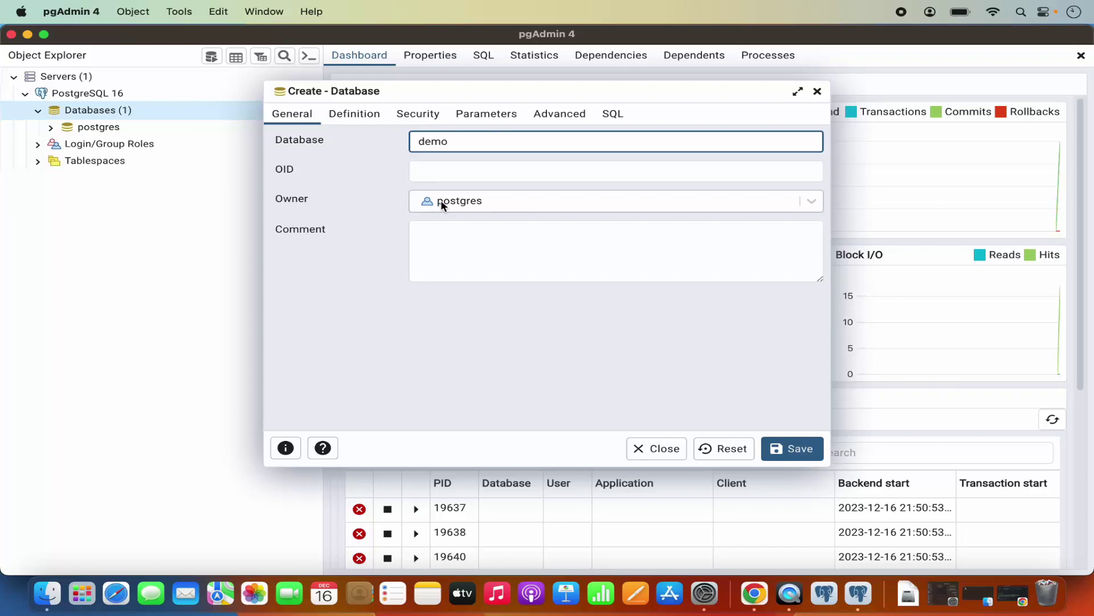
{"action": "left_click", "coordinate": [354, 114]}
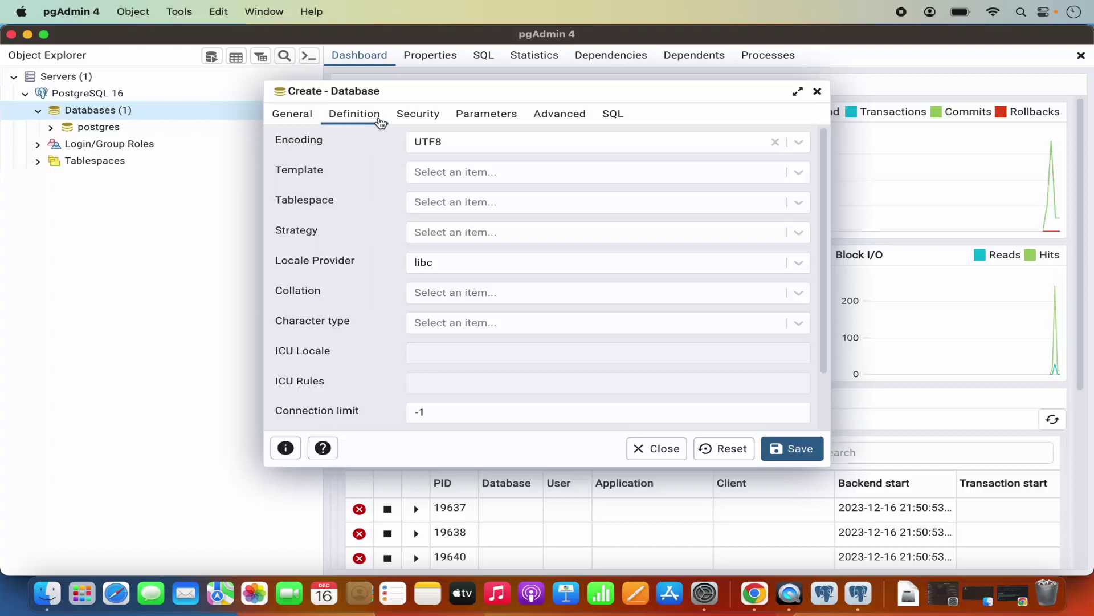
{"action": "left_click", "coordinate": [417, 119]}
{"action": "left_click", "coordinate": [485, 120]}
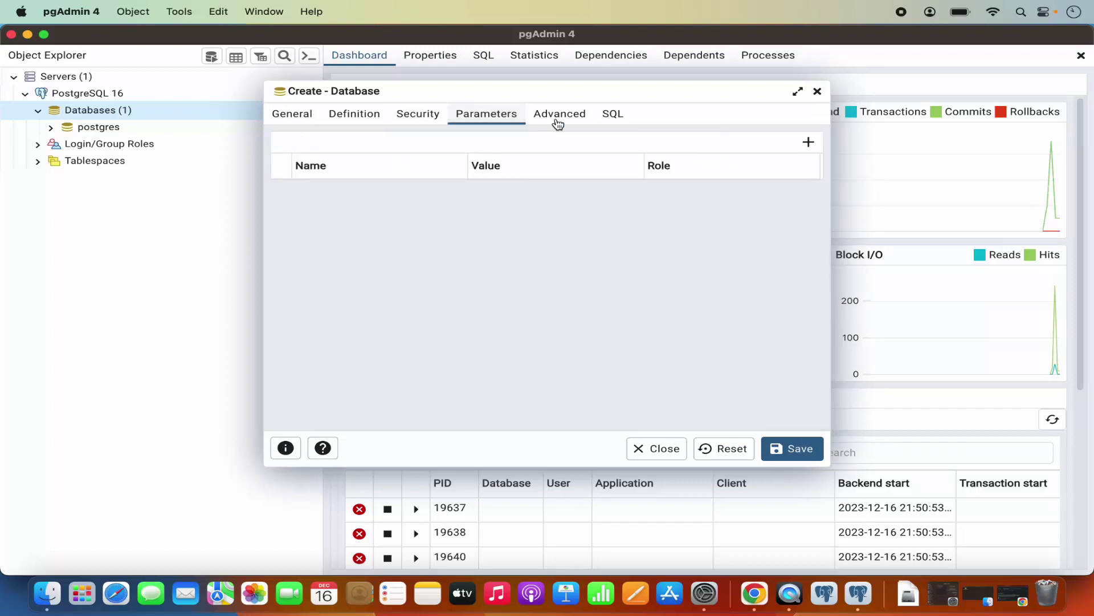
{"action": "left_click", "coordinate": [310, 117]}
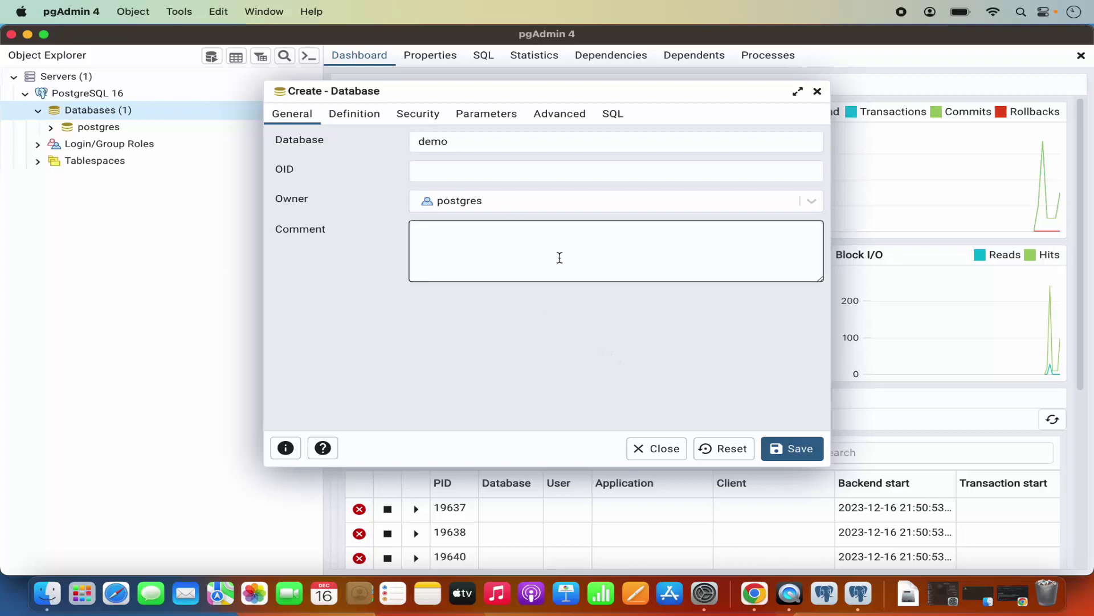
{"action": "left_click", "coordinate": [807, 449]}
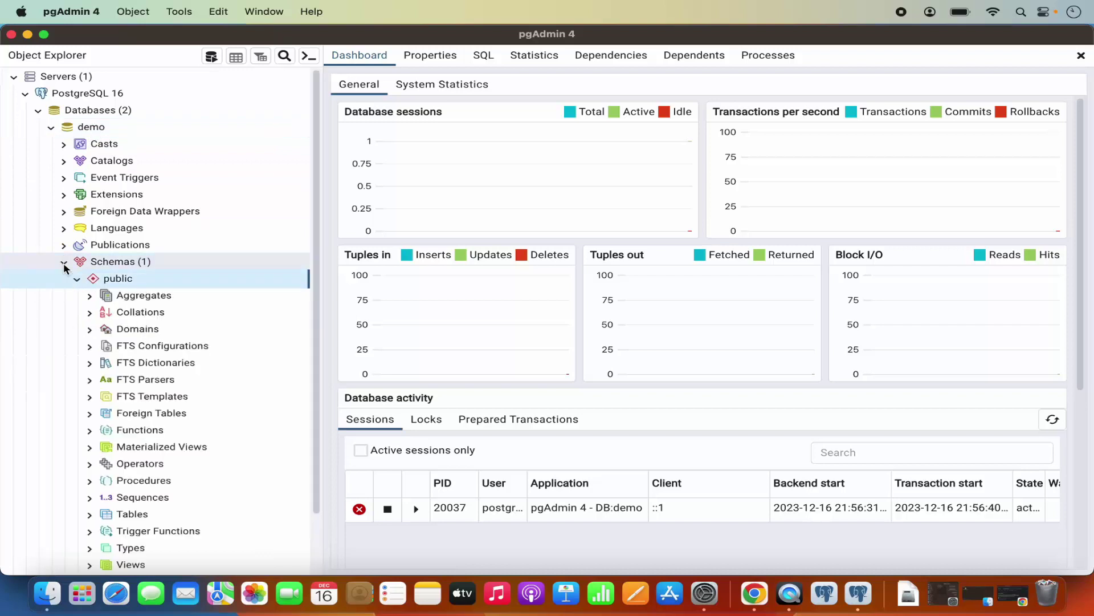
- Start a new table in the public schema of the demo database and name it names
{"action": "left_click", "coordinate": [77, 279]}
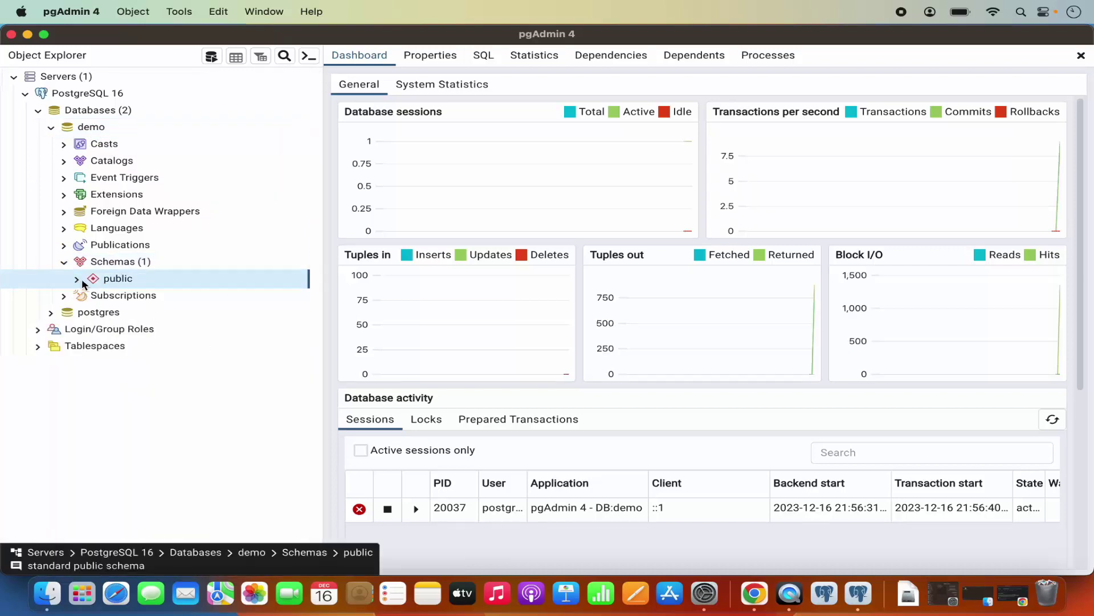
{"action": "left_click", "coordinate": [77, 279]}
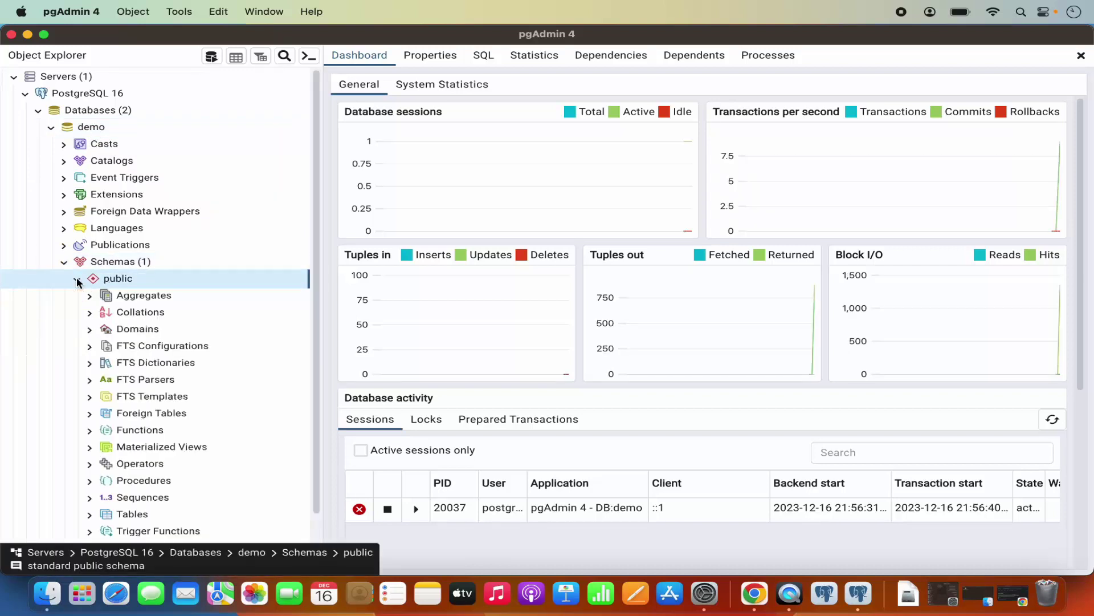
{"action": "scroll", "coordinate": [79, 319], "scroll_direction": "down", "scroll_amount": 3}
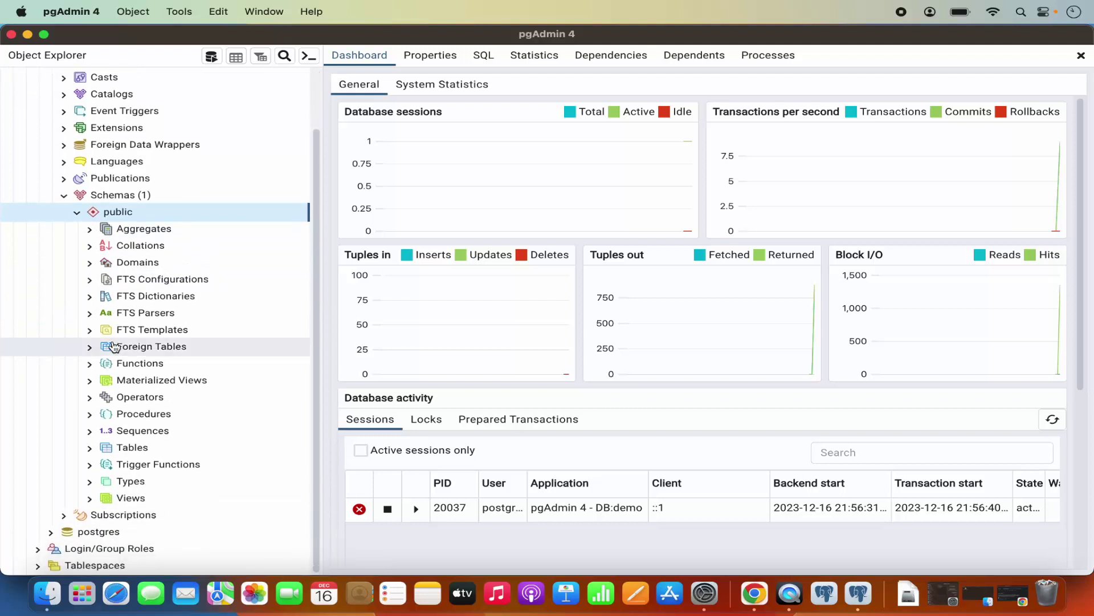
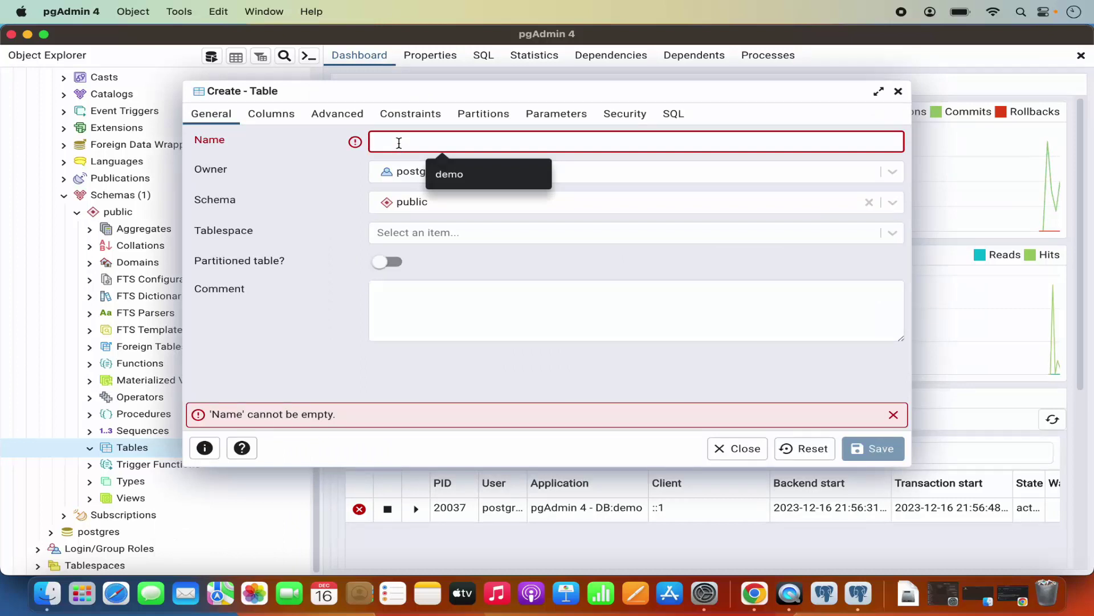
{"action": "type", "text": "names"}
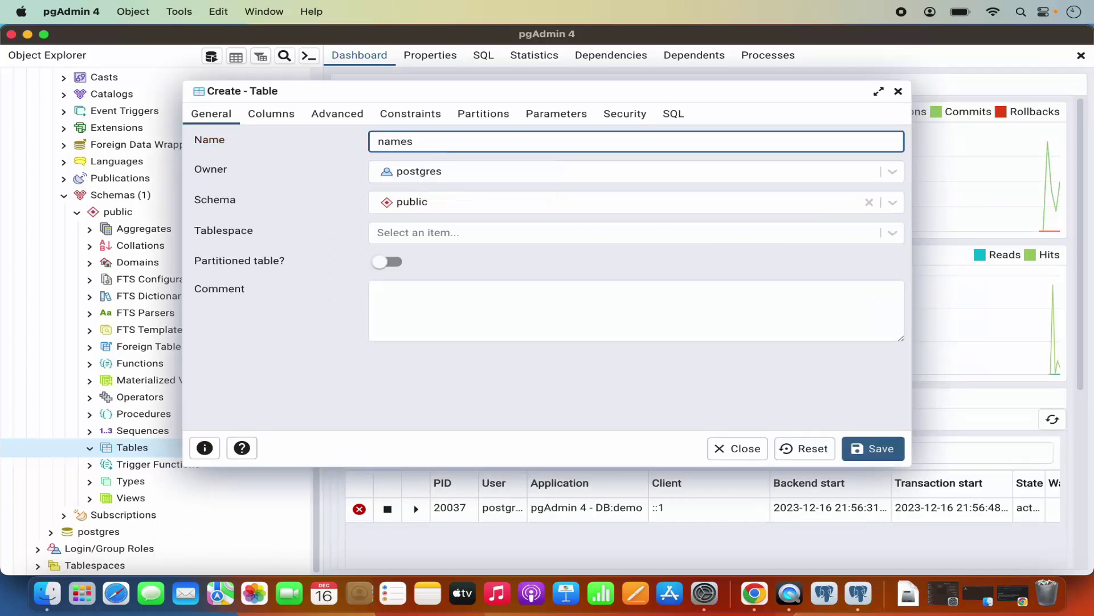
- Add a column named id with data type integer to the table and make it the primary key
{"action": "left_click", "coordinate": [276, 114]}
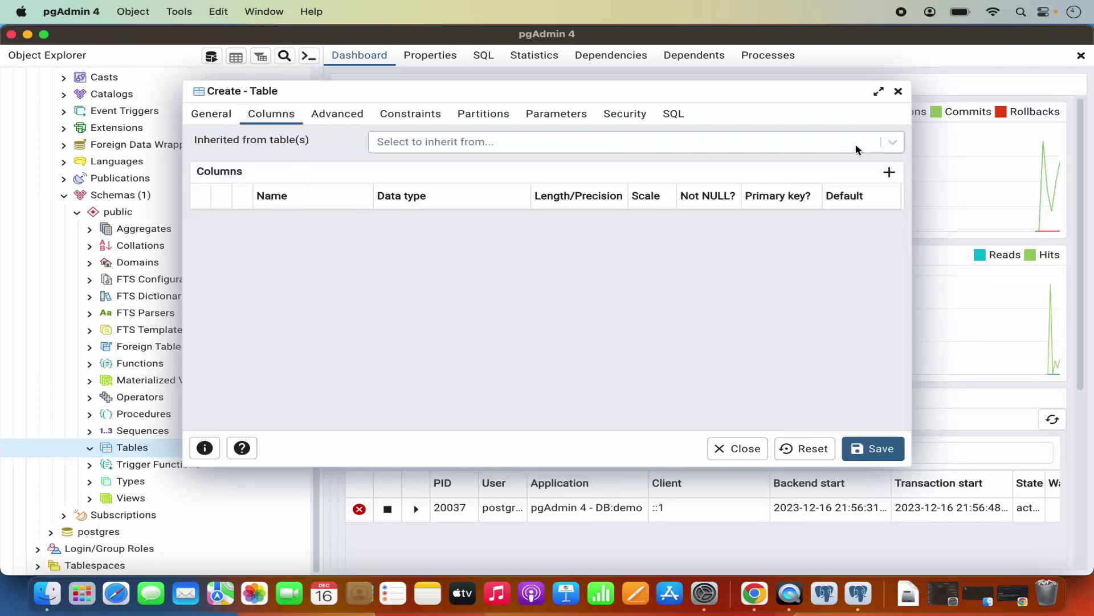
{"action": "left_click", "coordinate": [890, 171]}
{"action": "left_click", "coordinate": [320, 222]}
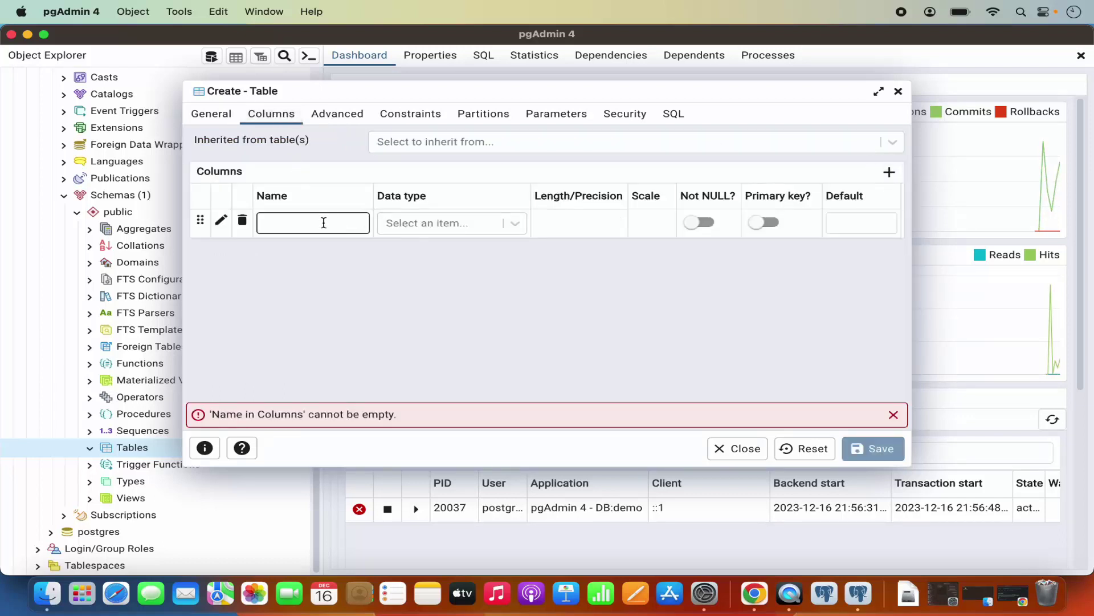
{"action": "type", "text": "id"}
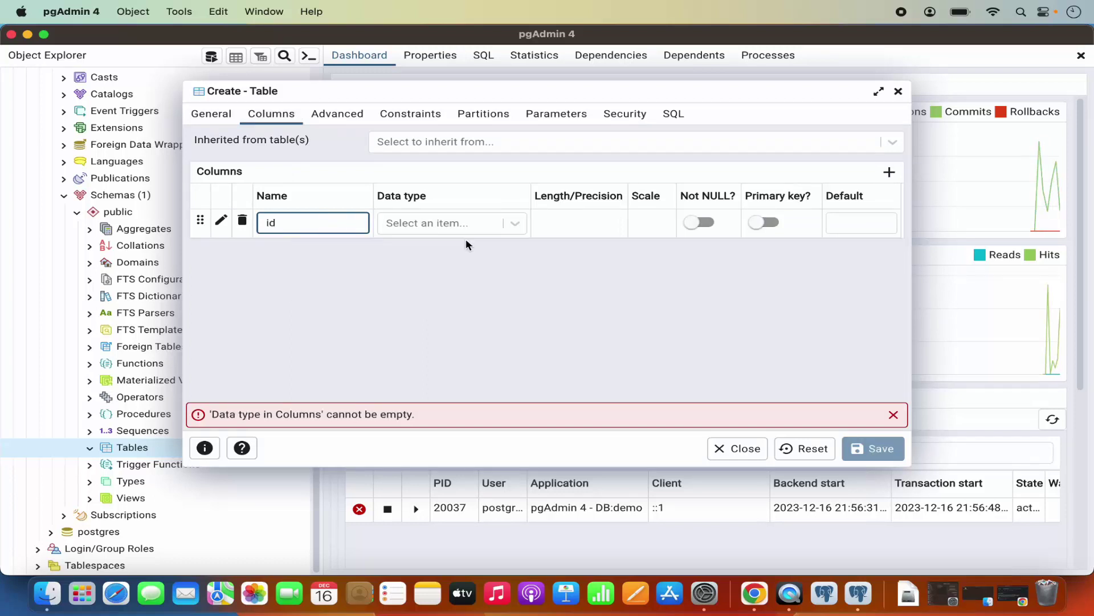
{"action": "left_click", "coordinate": [463, 222]}
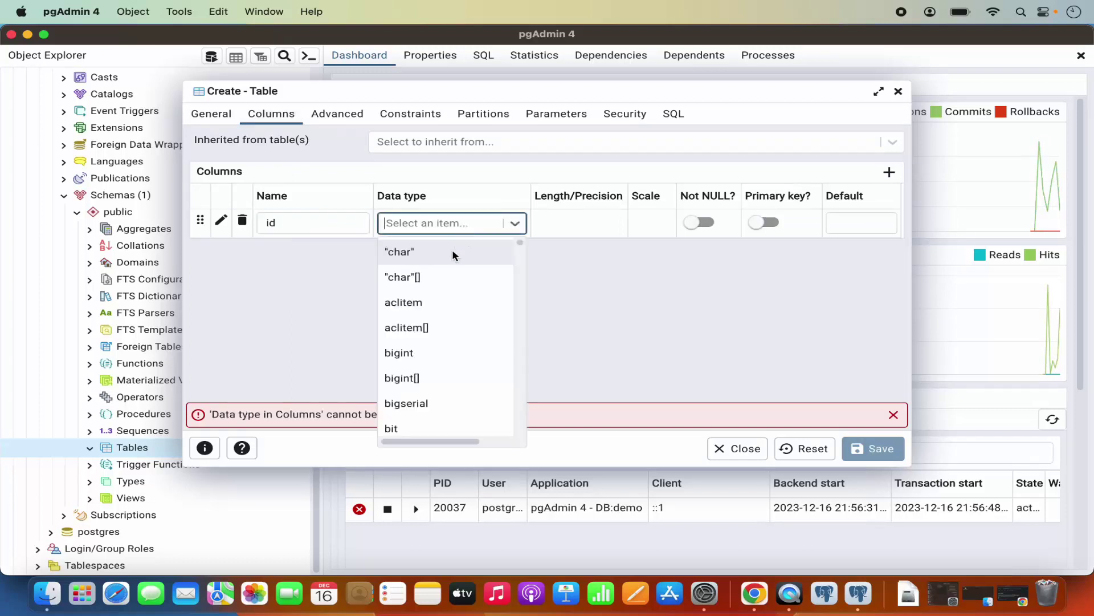
{"action": "scroll", "coordinate": [448, 319], "scroll_direction": "down", "scroll_amount": 15}
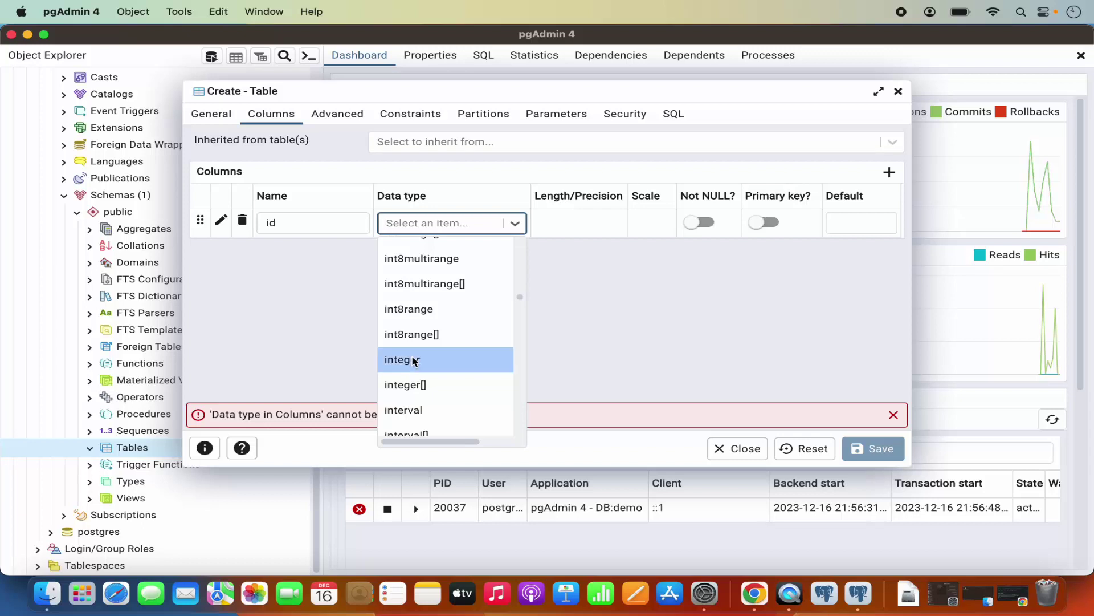
{"action": "left_click", "coordinate": [414, 360]}
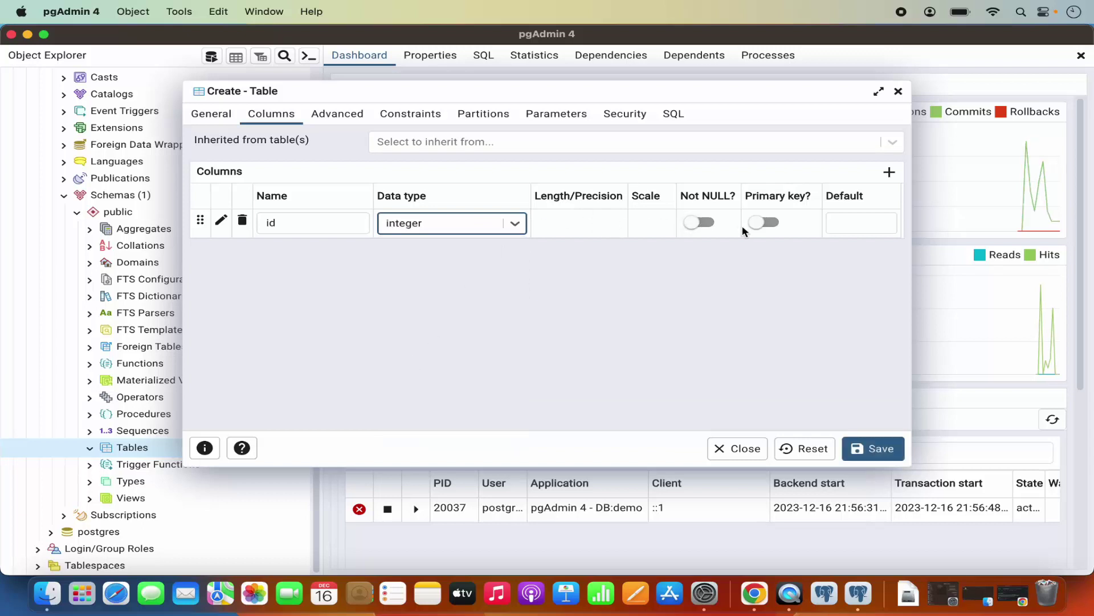
{"action": "left_click", "coordinate": [778, 227]}
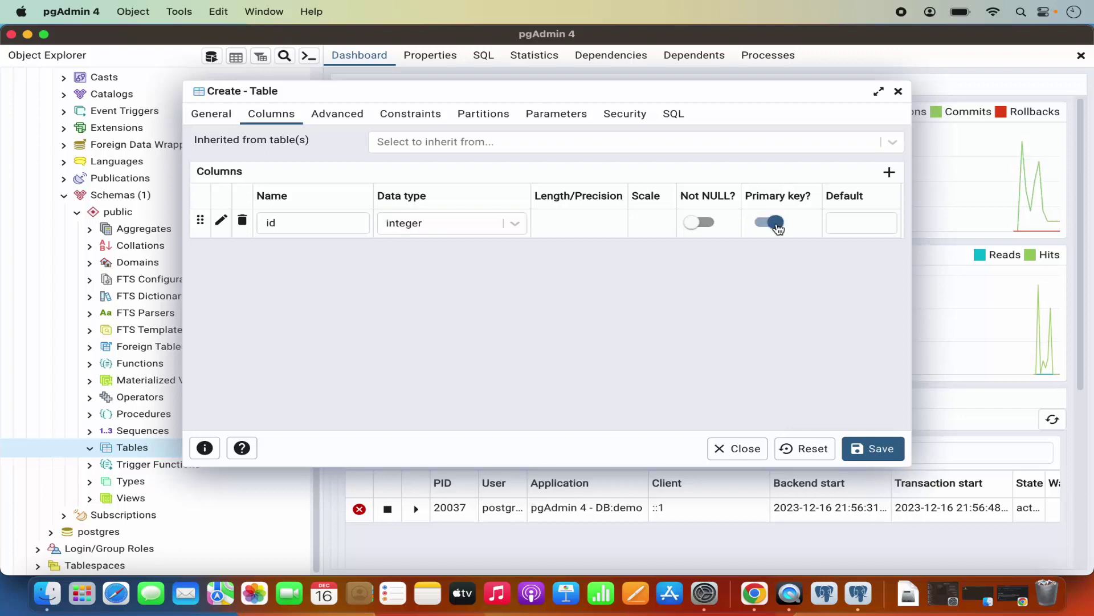
- Add a second column named name with data type text and save the new table
{"action": "left_click", "coordinate": [889, 172]}
{"action": "left_click", "coordinate": [331, 259]}
{"action": "left_click", "coordinate": [323, 254]}
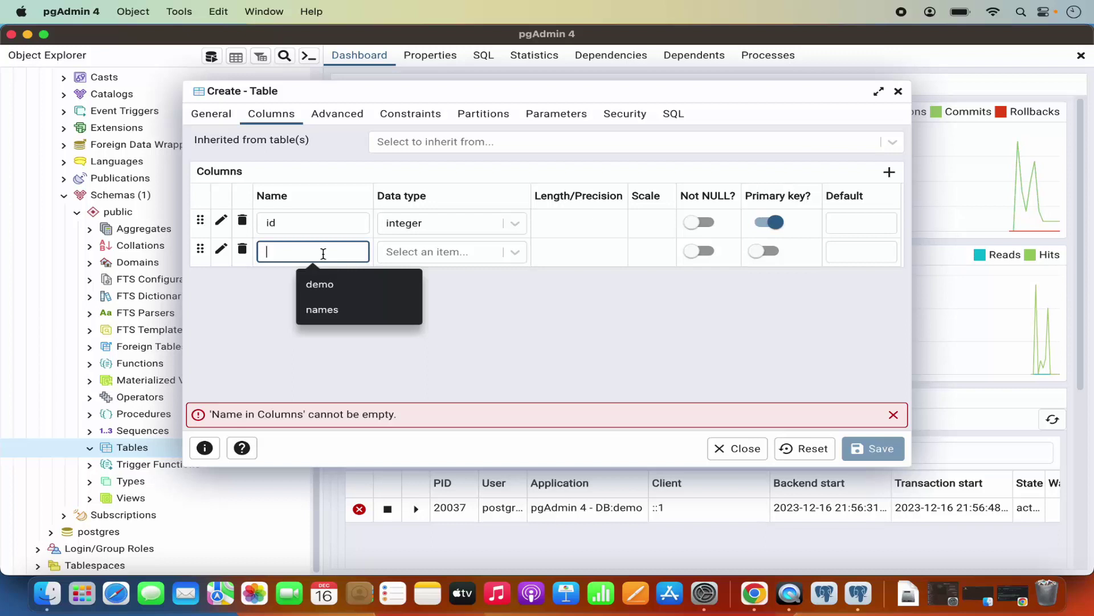
{"action": "type", "text": "name"}
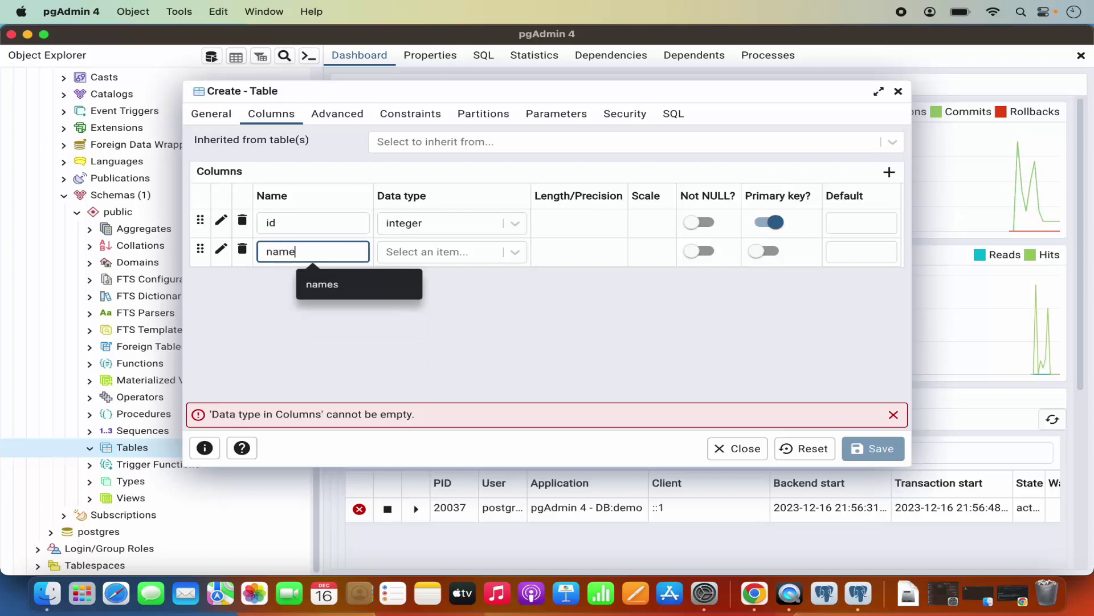
{"action": "left_click", "coordinate": [424, 251]}
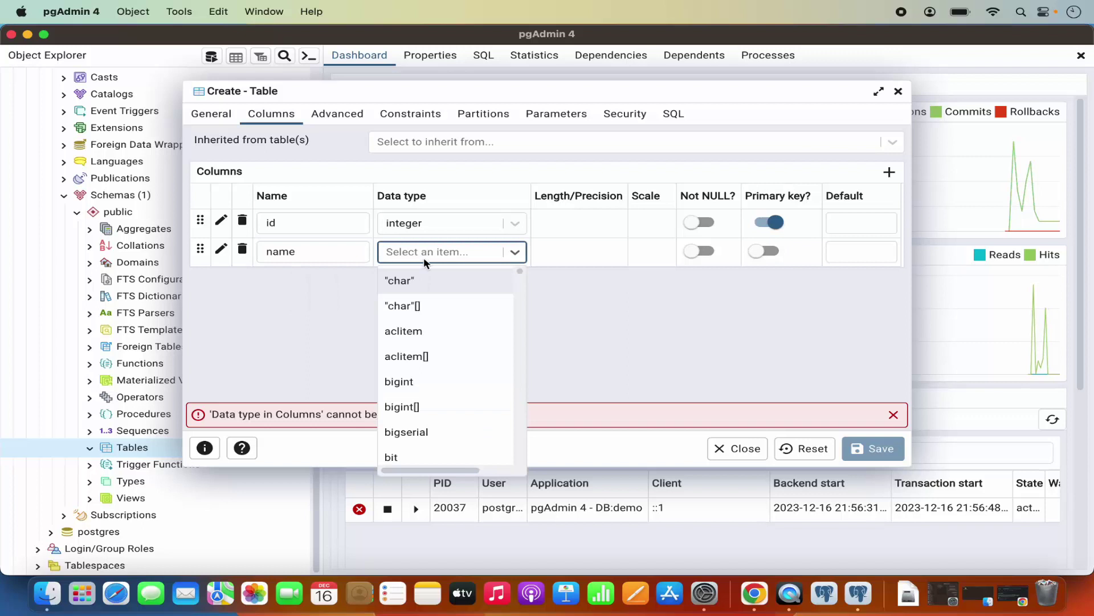
{"action": "scroll", "coordinate": [420, 329], "scroll_direction": "down", "scroll_amount": 20}
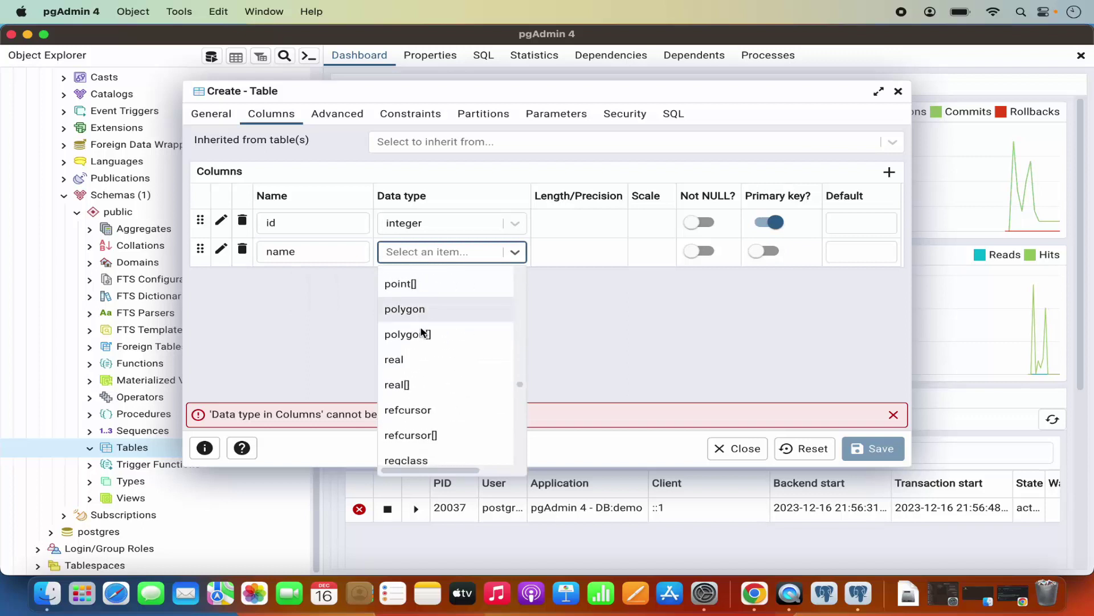
{"action": "type", "text": "te"}
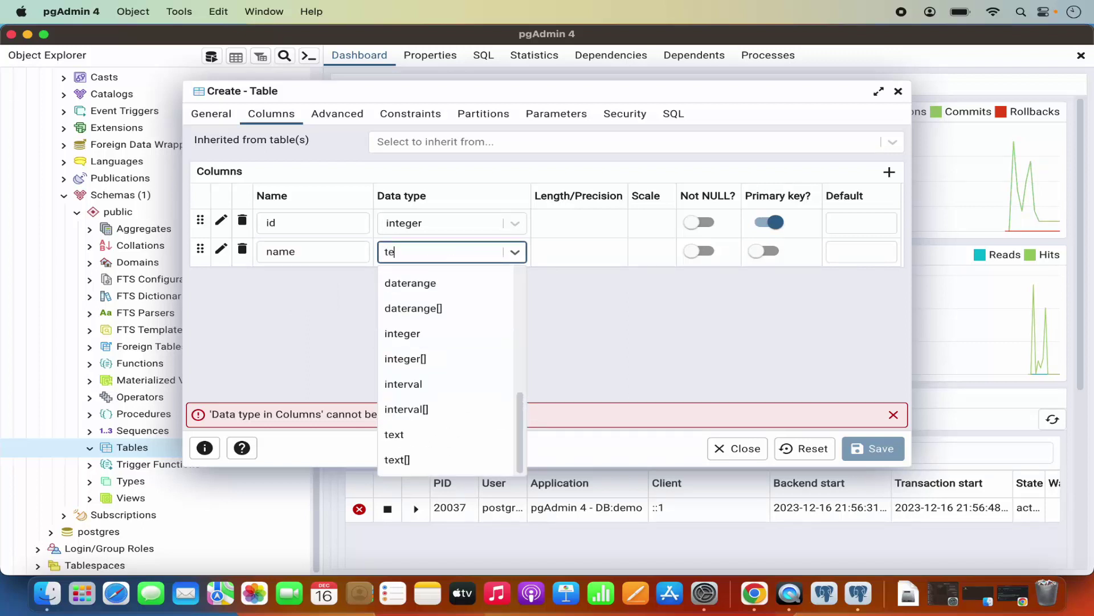
{"action": "type", "text": "xt"}
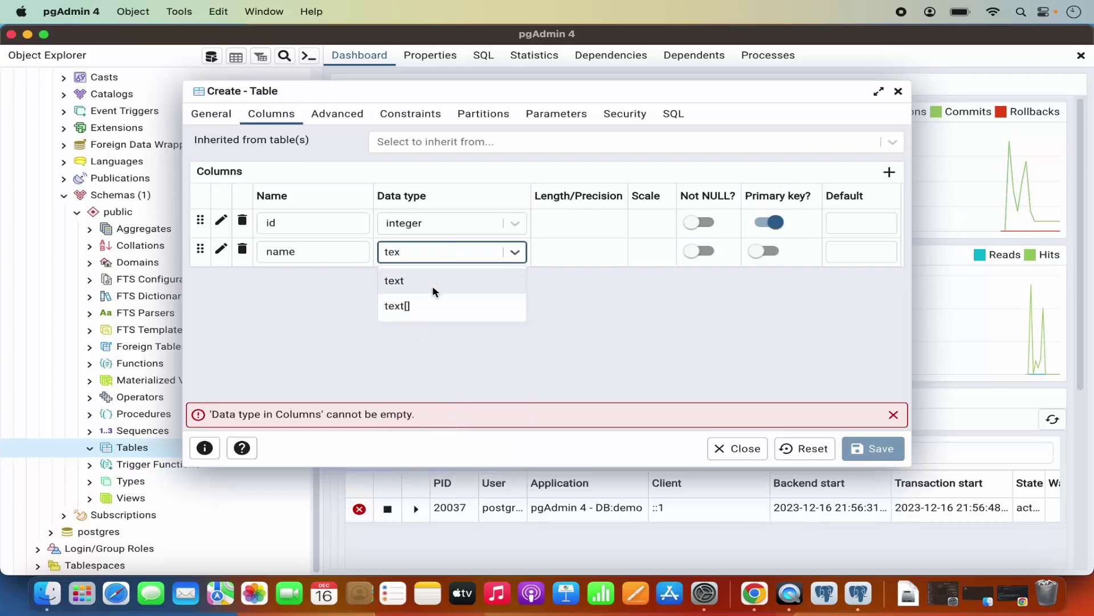
{"action": "left_click", "coordinate": [434, 283]}
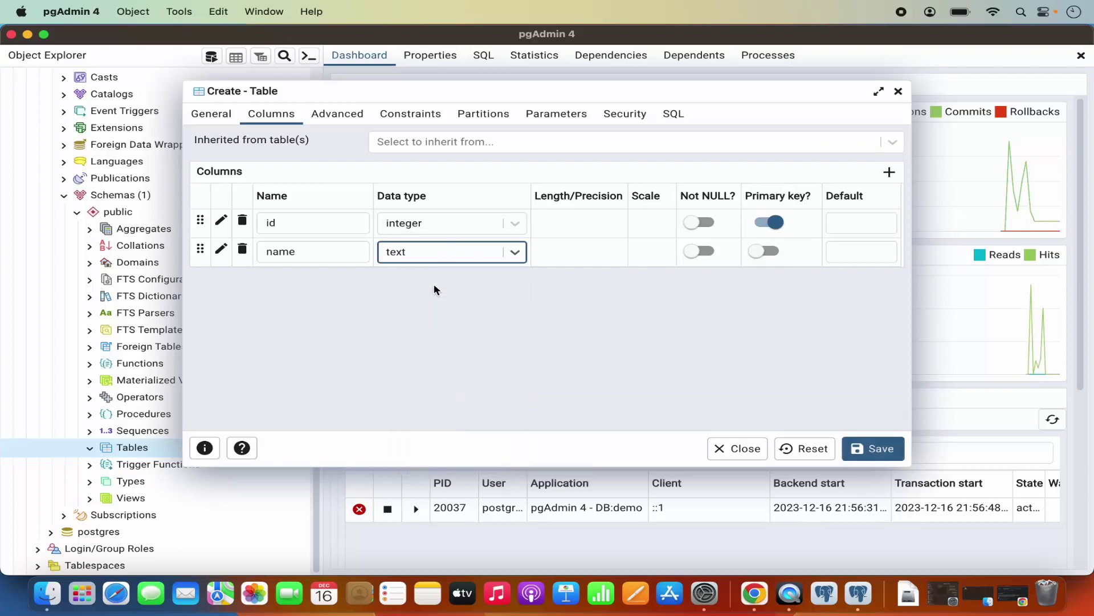
{"action": "left_click", "coordinate": [865, 449]}
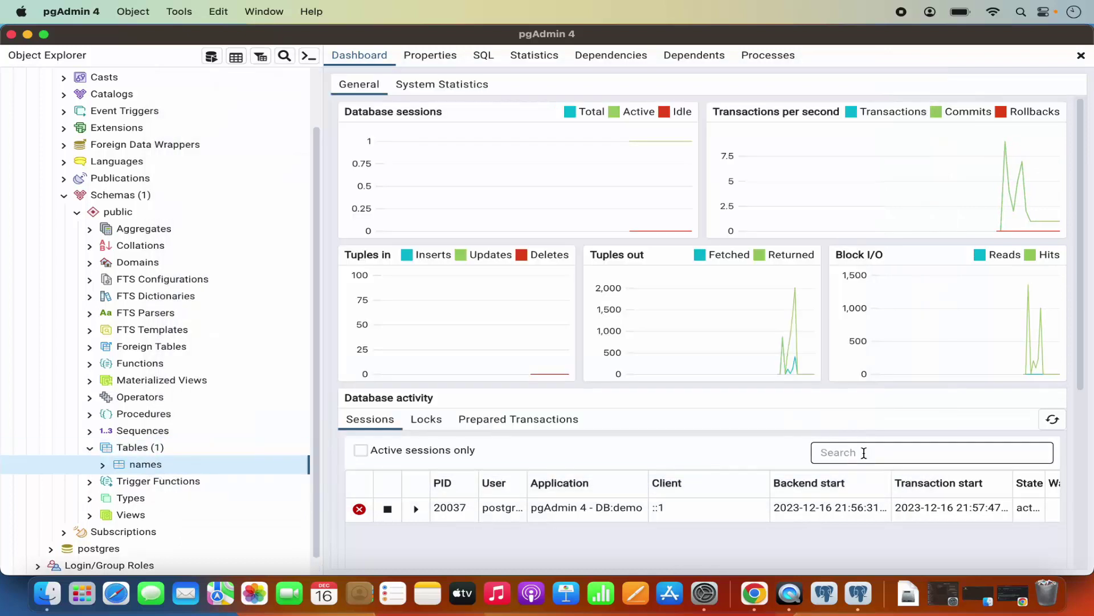
- Expand the names table in the object tree and open all of its rows for viewing and editing
{"action": "scroll", "coordinate": [126, 461], "scroll_direction": "down", "scroll_amount": 1}
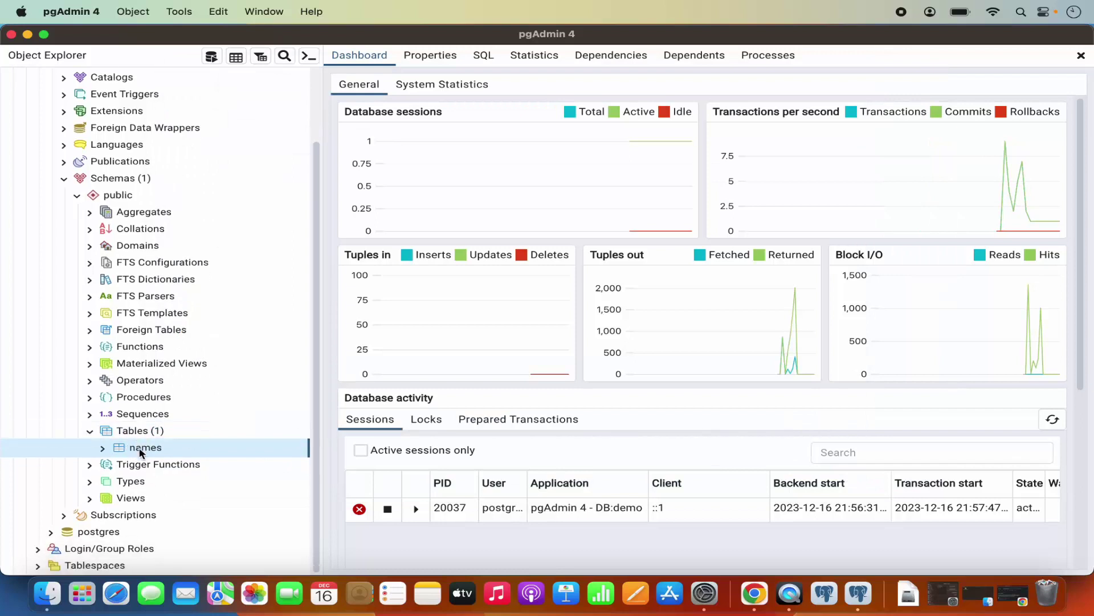
{"action": "left_click", "coordinate": [102, 448]}
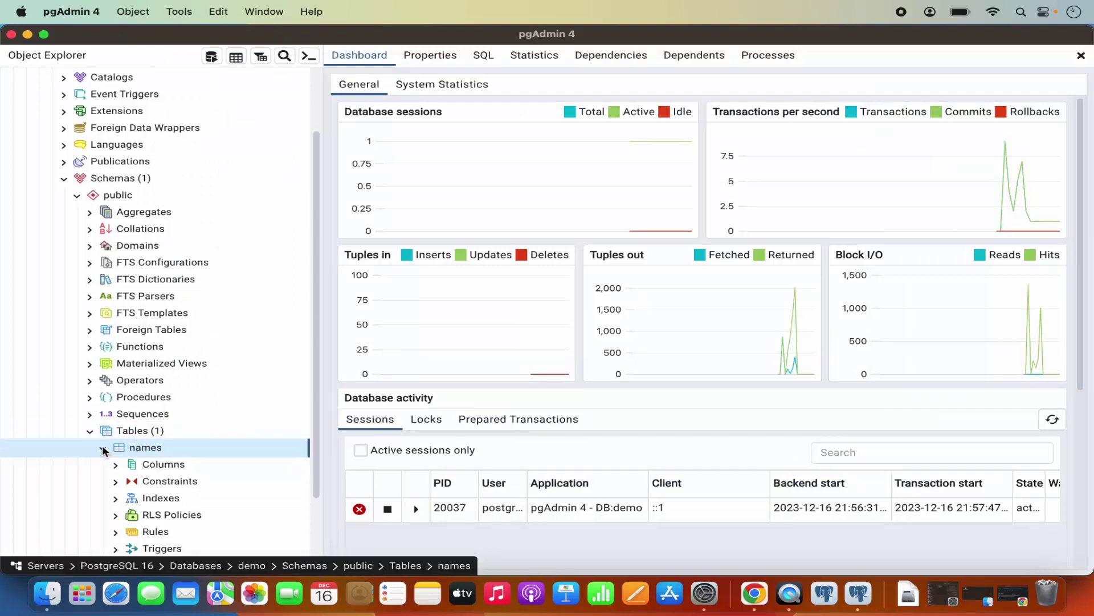
{"action": "left_click", "coordinate": [137, 432]}
{"action": "right_click", "coordinate": [141, 450]}
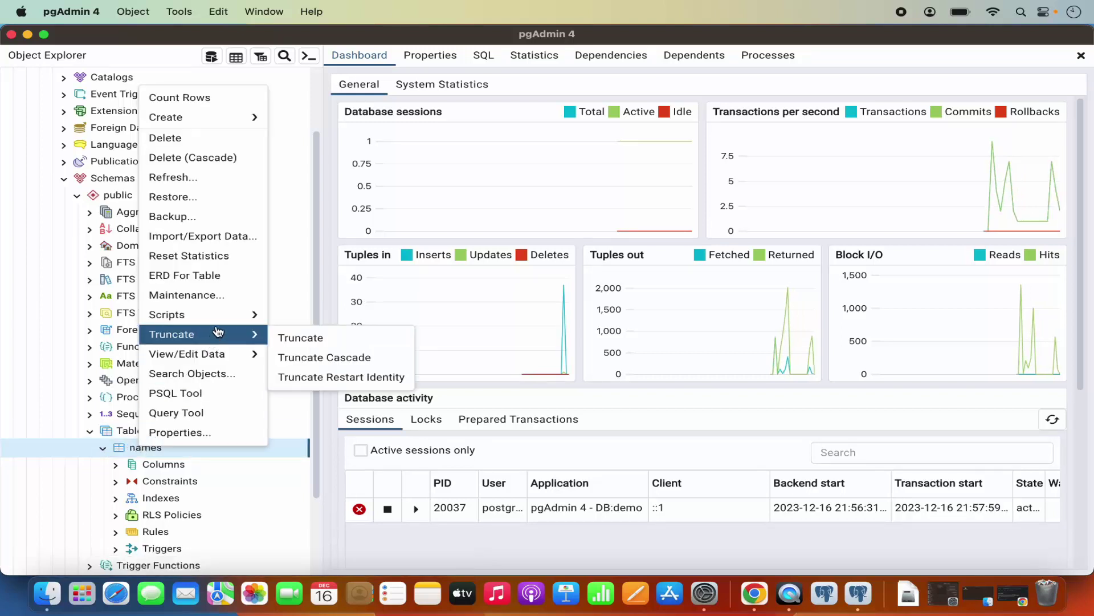
{"action": "mouse_move", "coordinate": [206, 356]}
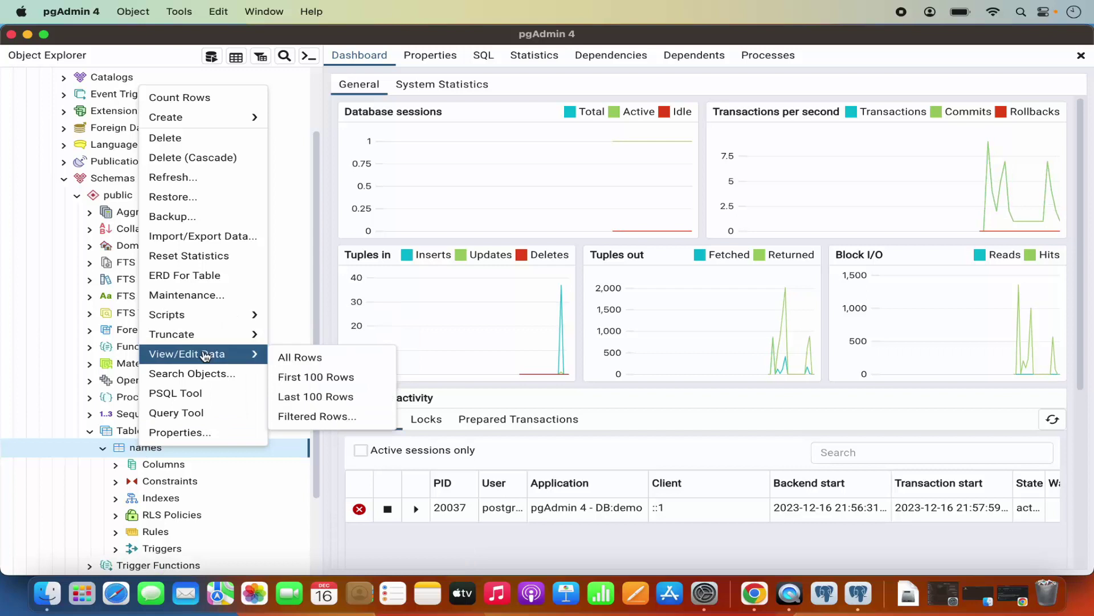
{"action": "left_click", "coordinate": [300, 359]}
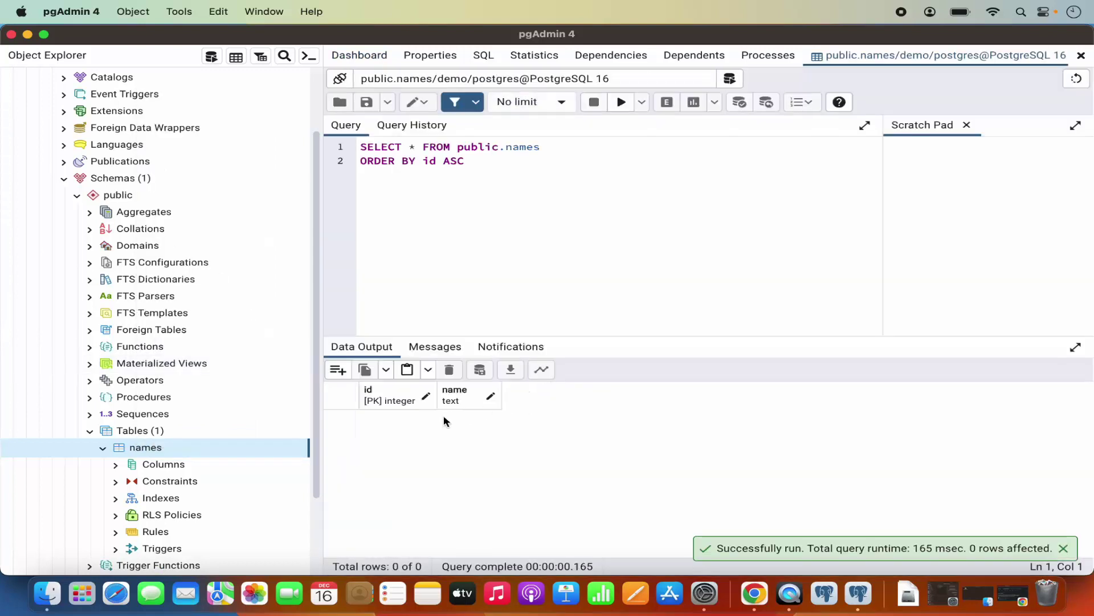